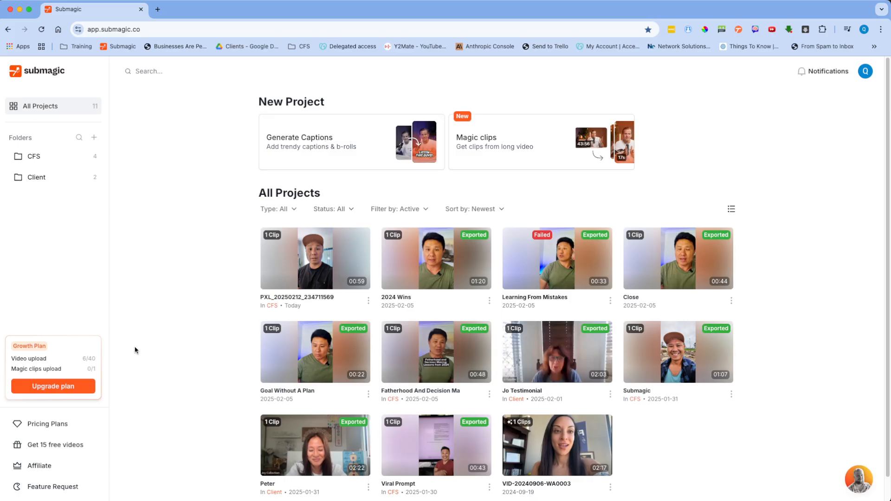
Review the pricing plans and return to the overview of all projects.
click(69, 426)
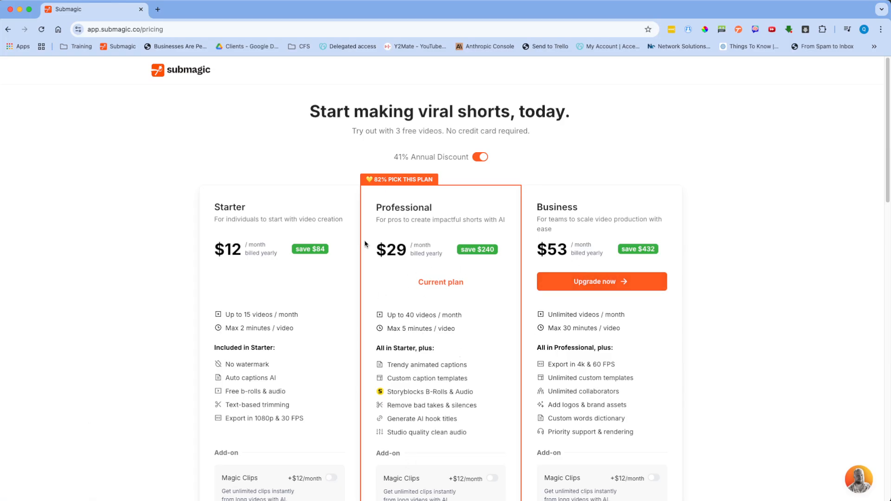
click(188, 72)
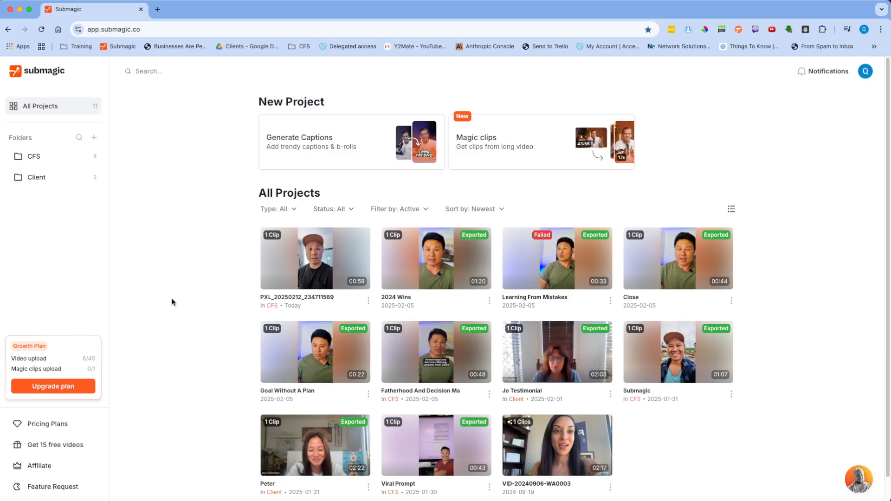
mouse_move(306, 273)
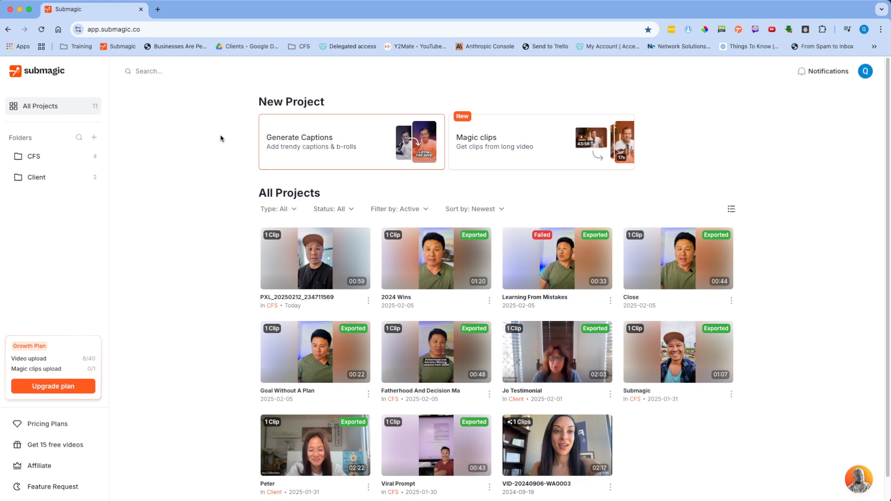
click(342, 135)
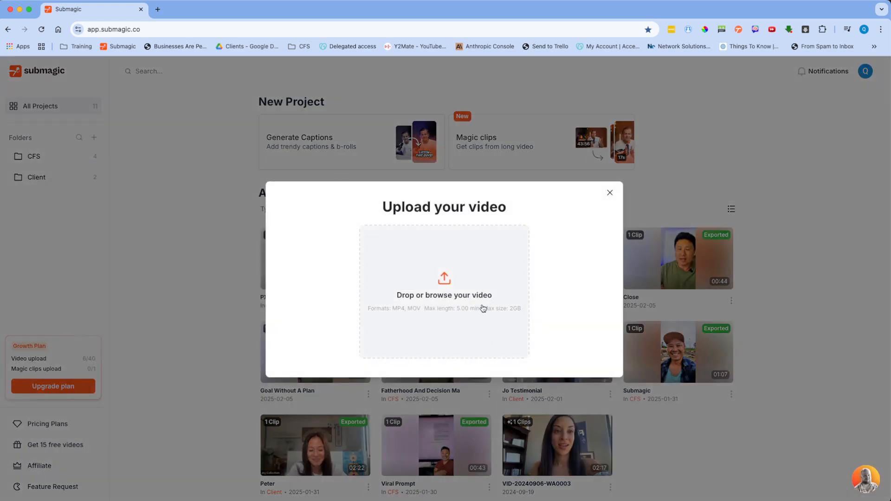
click(485, 308)
click(578, 342)
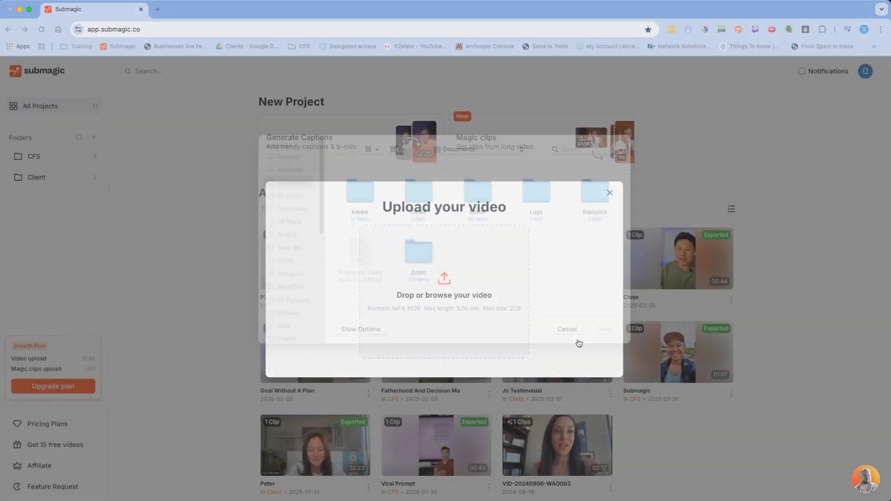
click(606, 197)
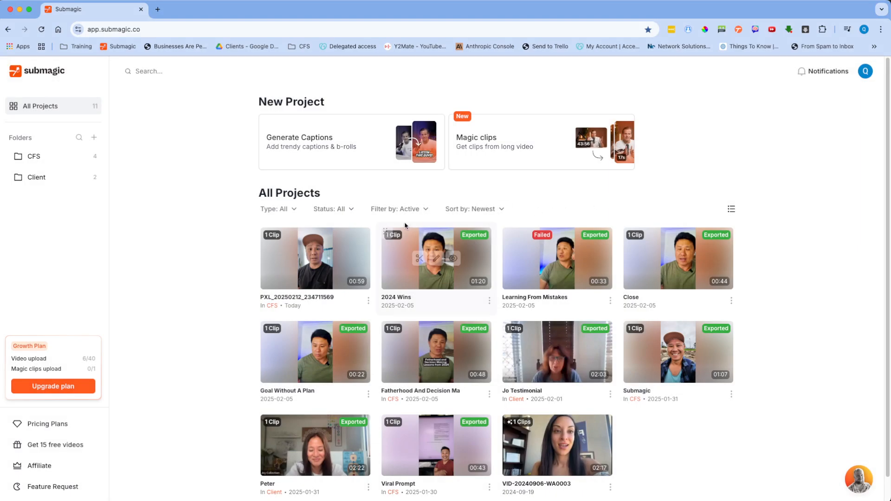
Open the PXL_20250212_234711569 project in the trim editor.
mouse_move(315, 255)
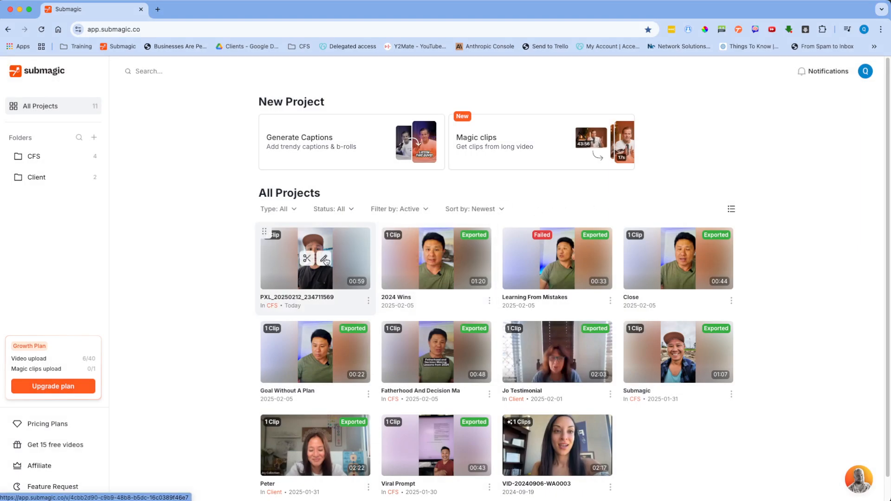
mouse_move(422, 260)
click(307, 260)
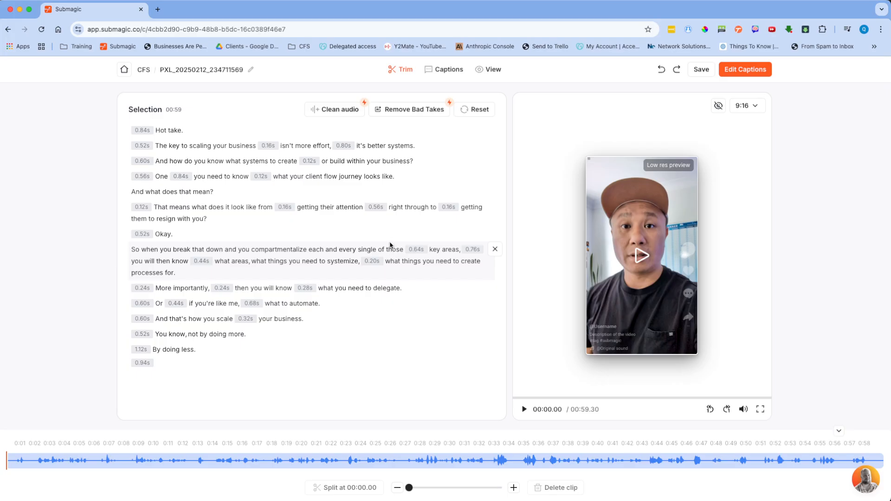
Remove silences from the video's audio, trying the Slow setting and switching to Fast.
click(350, 110)
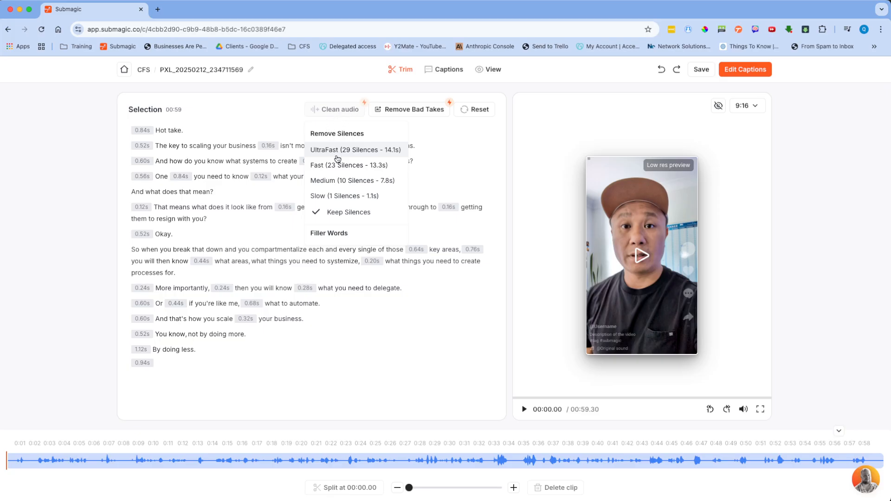
click(344, 197)
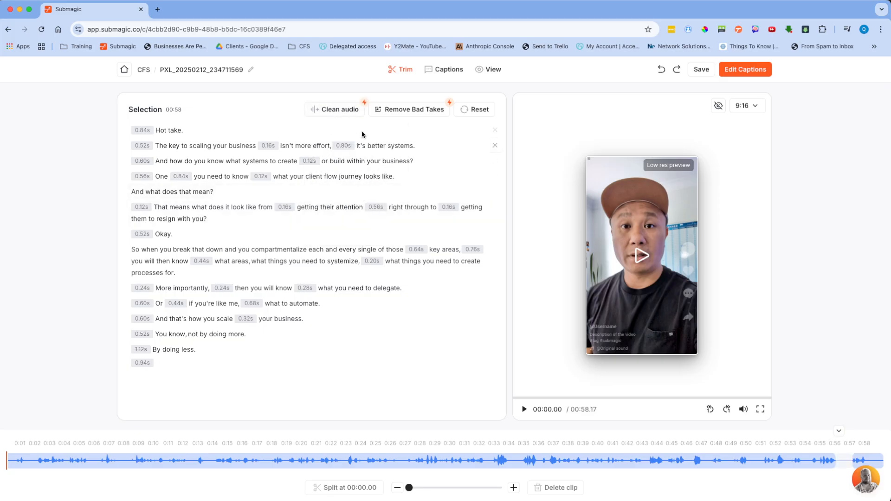
click(336, 110)
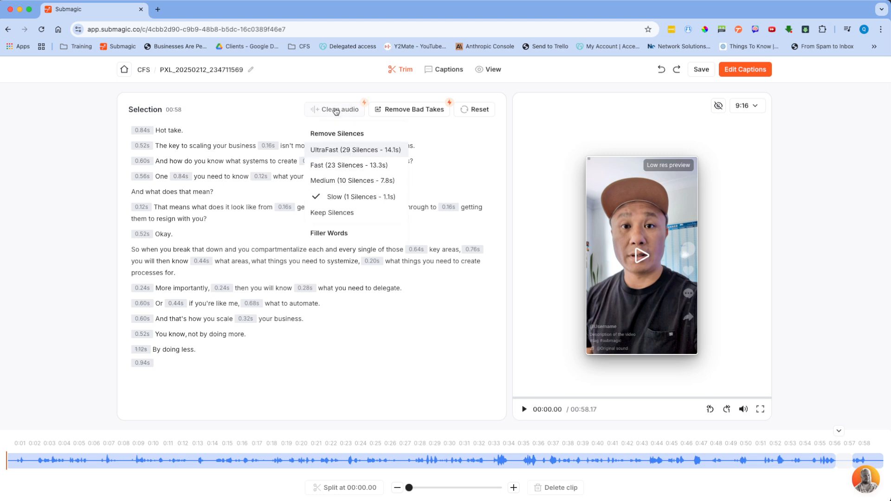
click(343, 163)
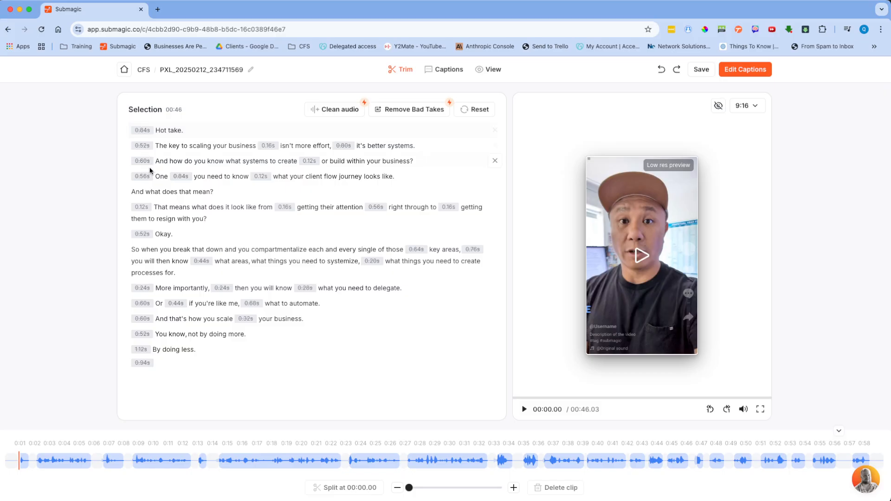
Play a few seconds of the trimmed video and check the other silence removal options.
click(523, 411)
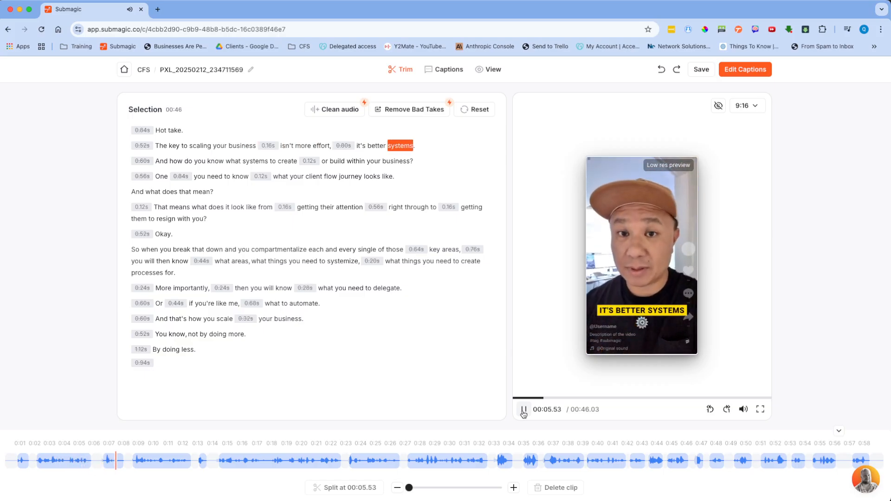
click(524, 411)
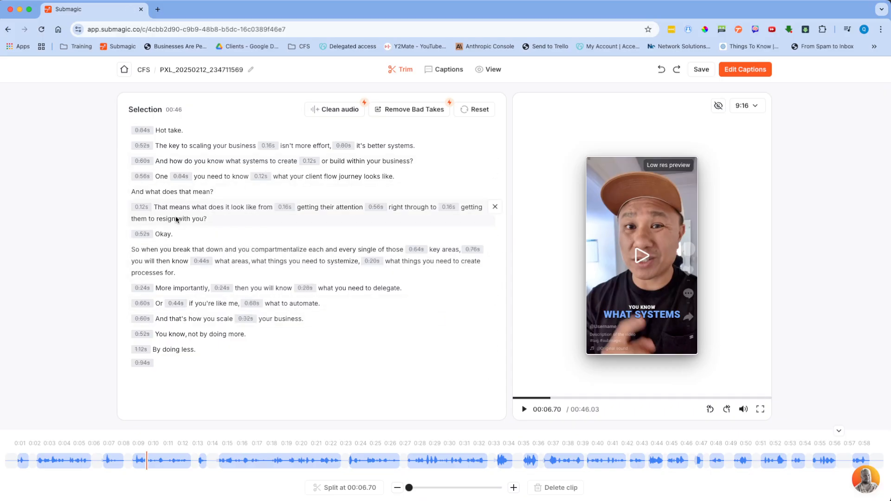
click(349, 111)
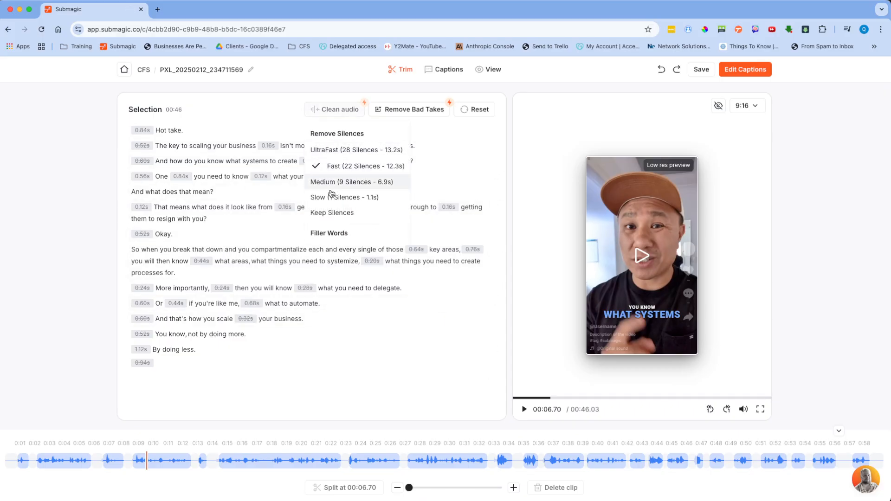
click(243, 225)
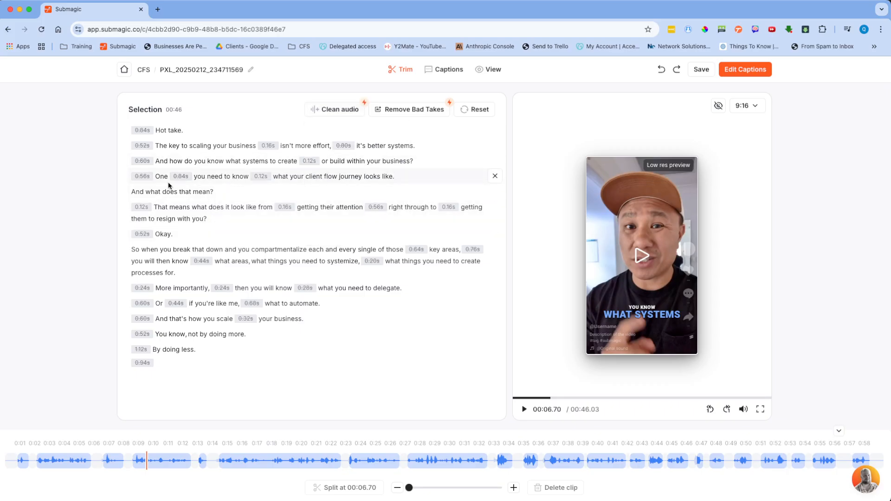
Remove the word "Okay." from the transcript selection and play the video from that cut.
click(167, 235)
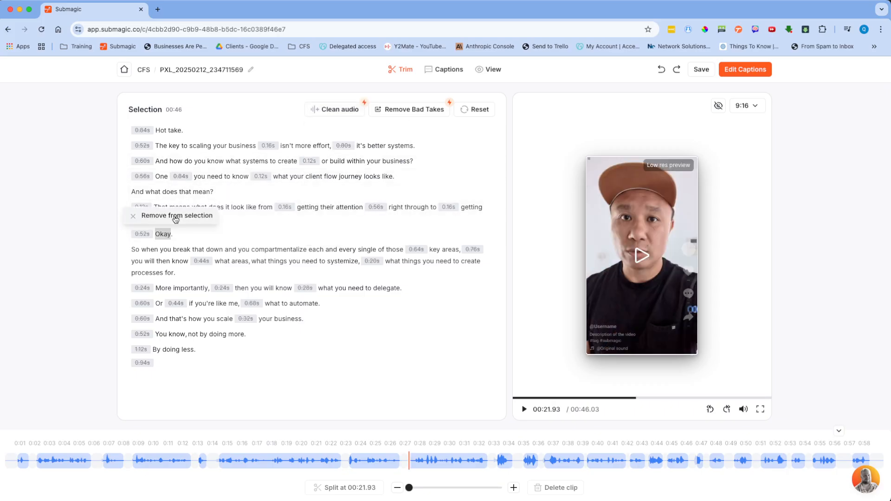
click(174, 216)
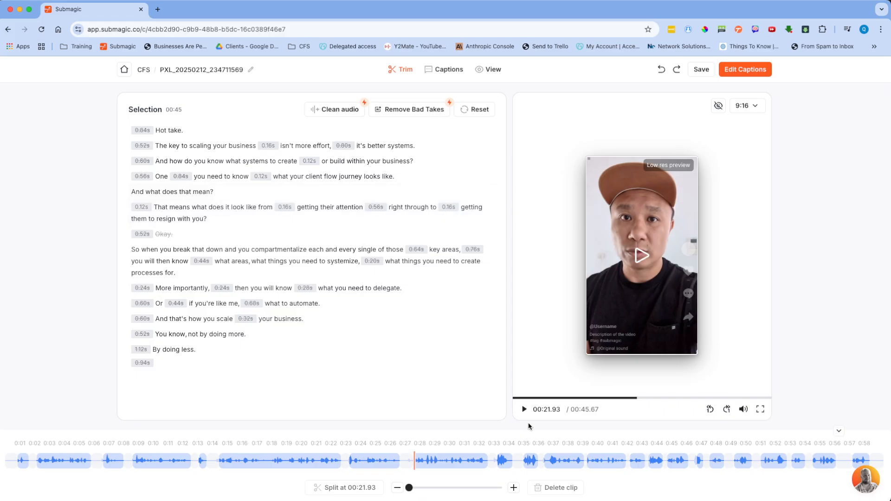
click(523, 409)
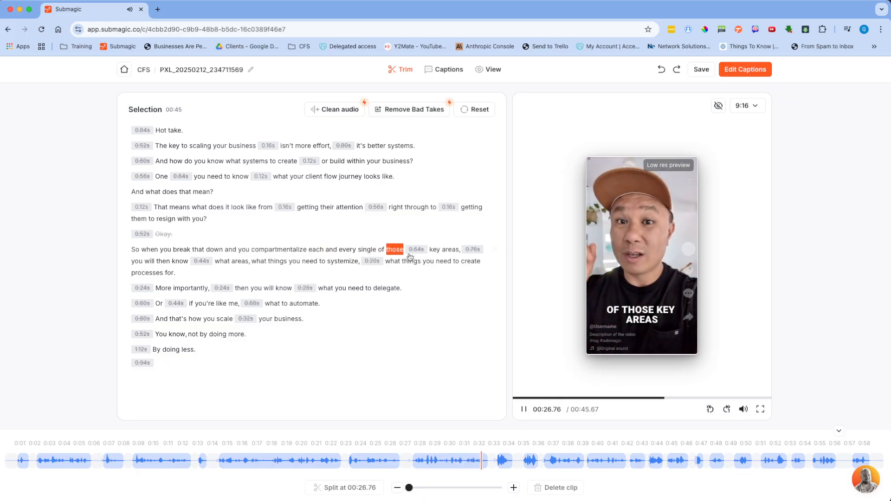
click(524, 409)
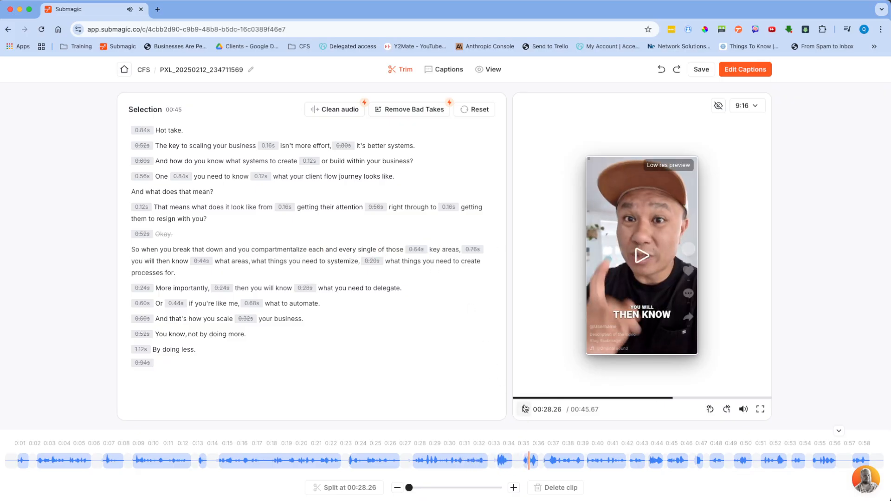
Remove the phrases "what areas," and "You know," from the transcript selection.
click(241, 263)
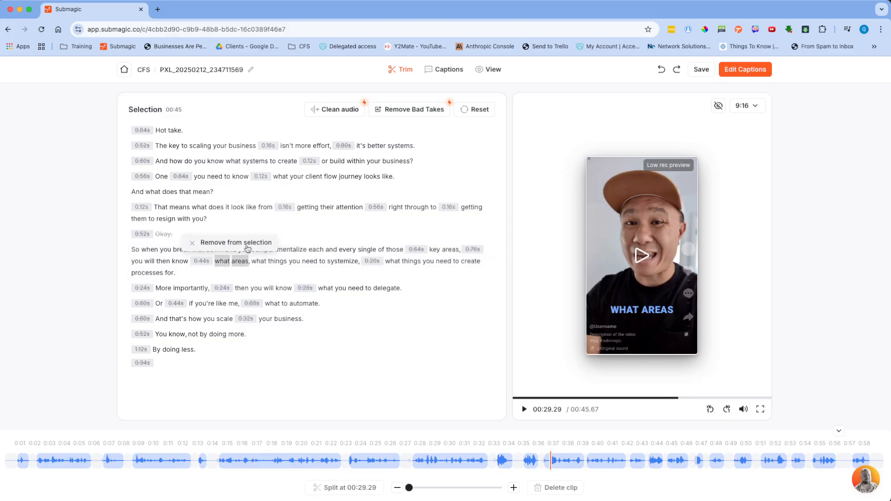
click(251, 242)
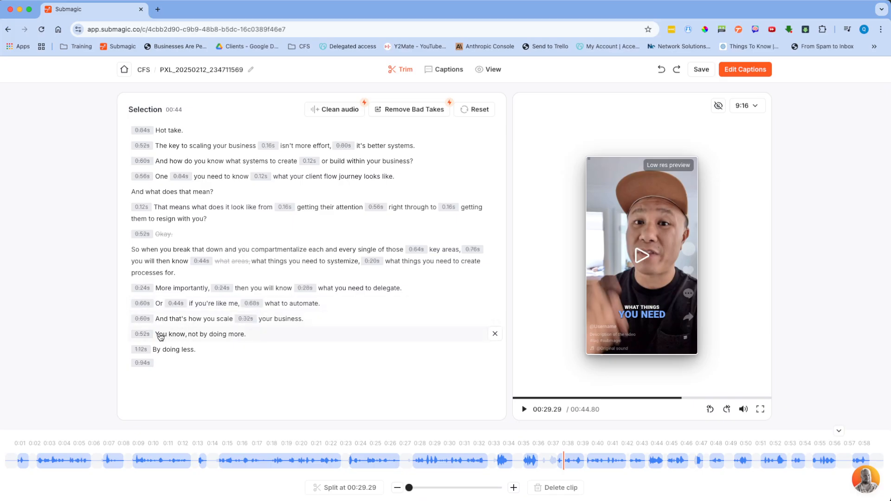
drag(161, 337, 183, 335)
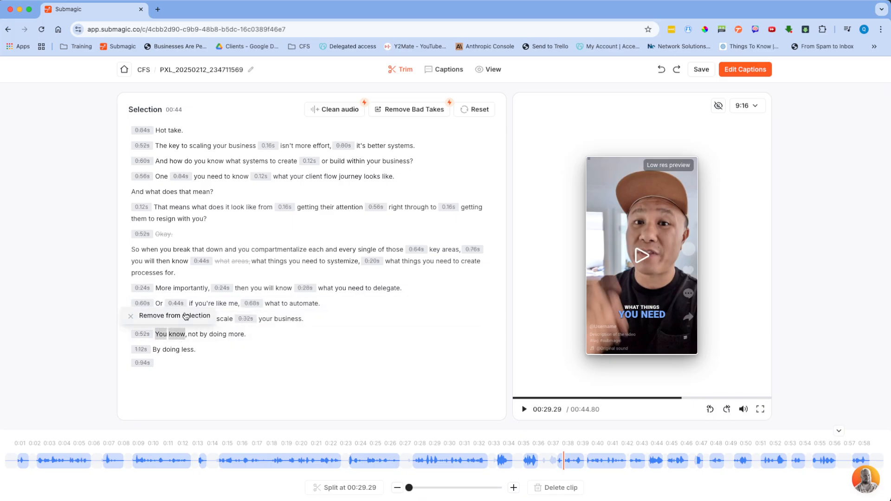
click(185, 316)
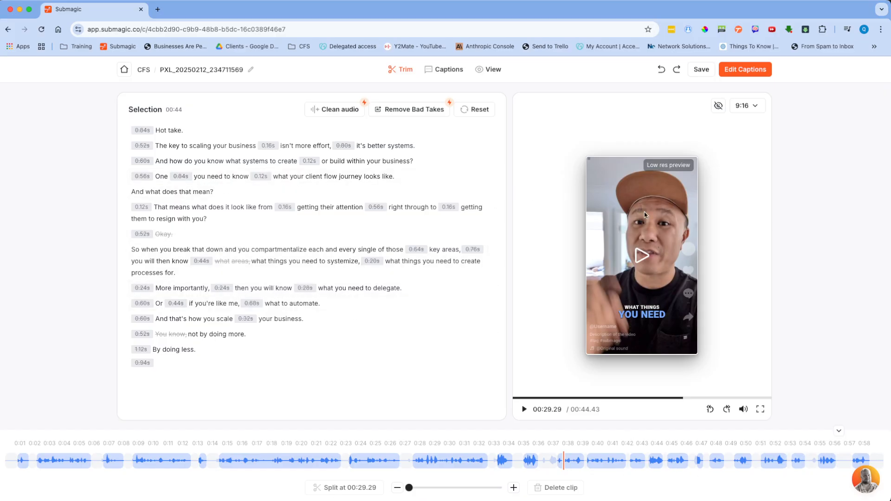
Save the trimmed project and switch to editing its captions.
click(694, 74)
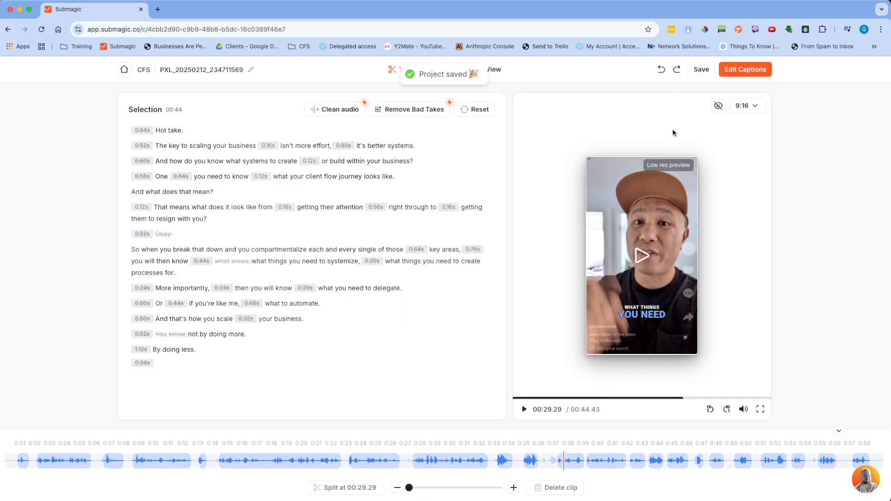
click(752, 70)
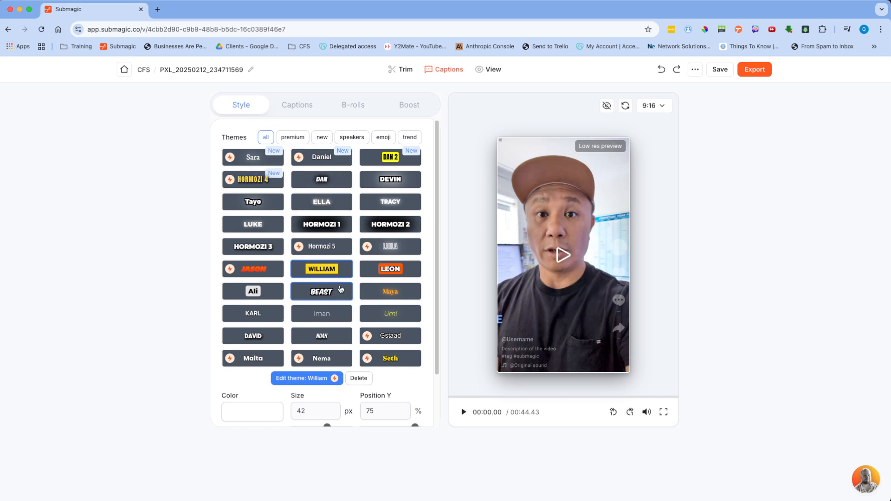
Browse the caption themes, including the new, speakers and emoji categories.
scroll(263, 153, down, 1)
scroll(263, 153, down, 1)
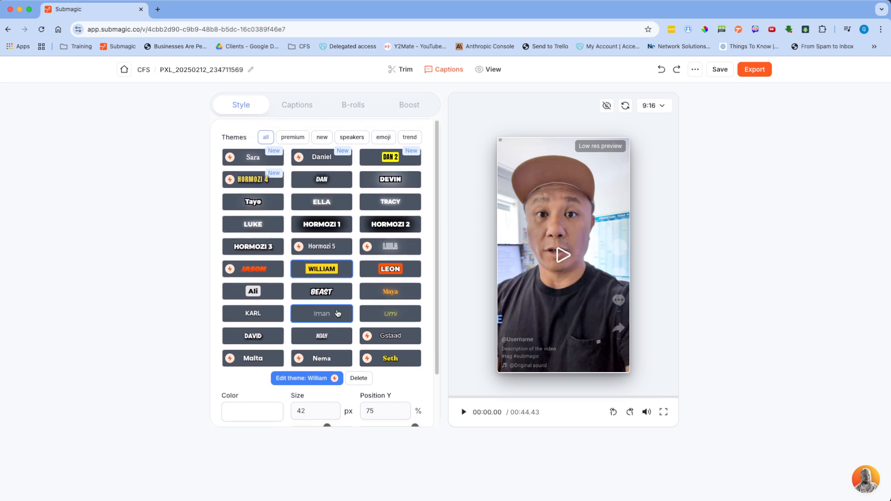
scroll(330, 314, down, 1)
scroll(331, 313, up, 3)
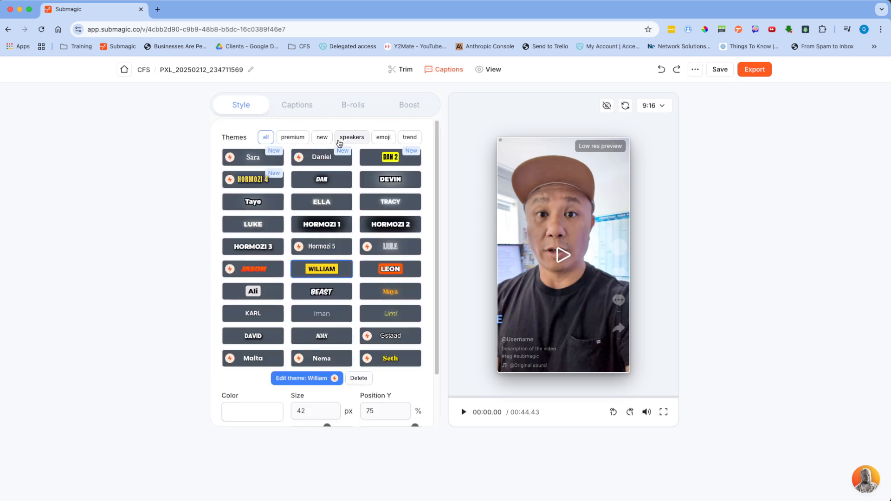
click(318, 140)
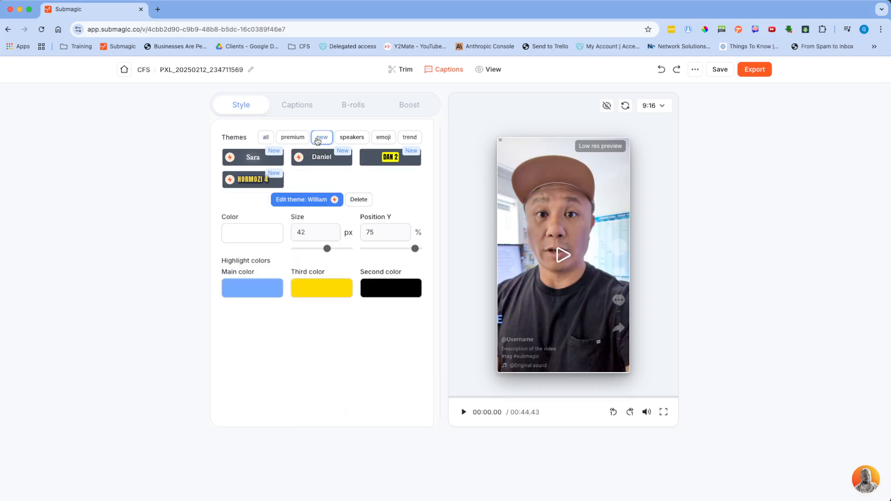
click(339, 137)
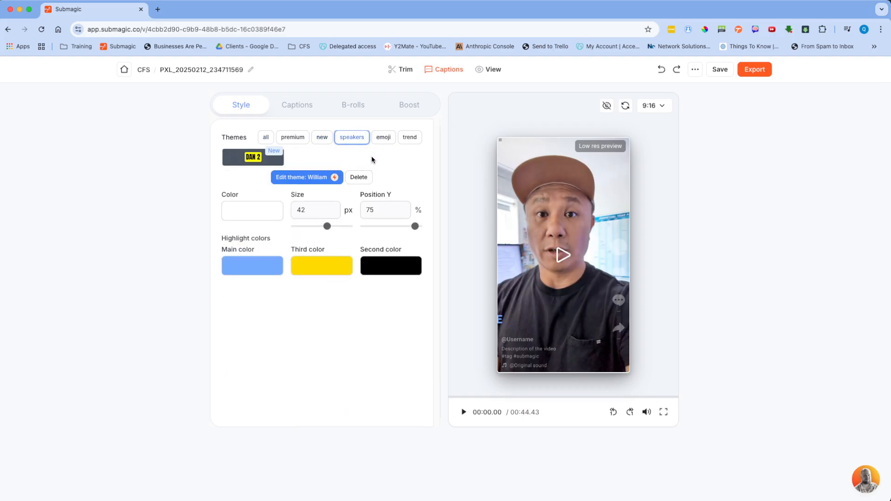
click(383, 138)
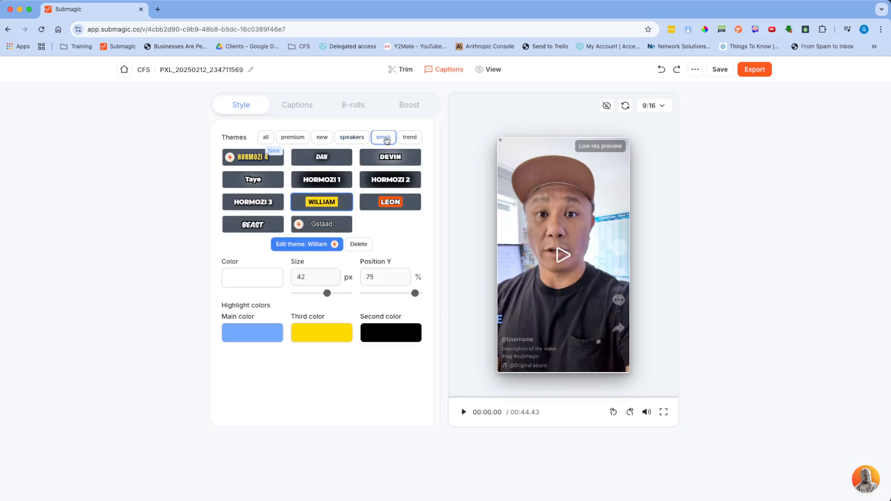
Apply the Luke caption theme from the trend category and play a short preview of it.
click(409, 138)
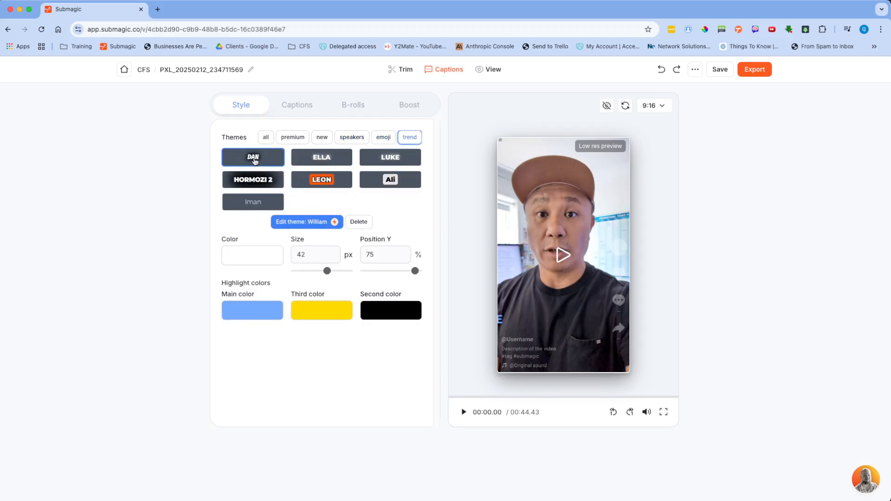
click(400, 158)
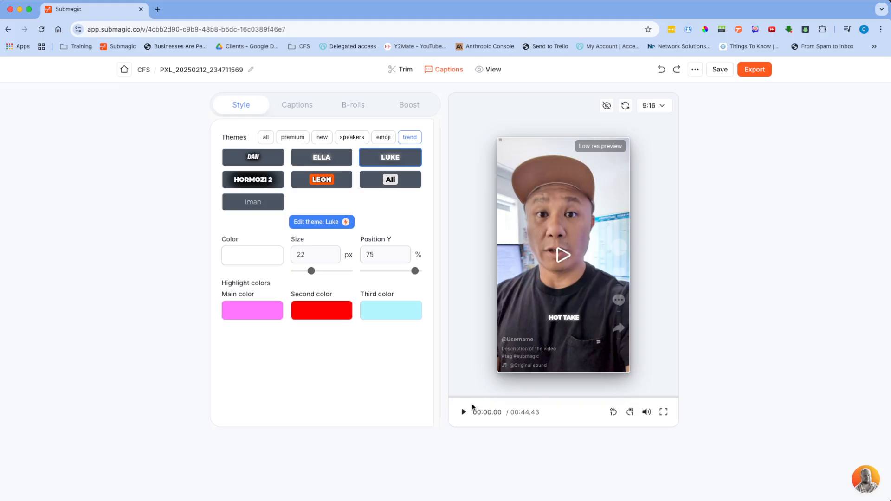
click(464, 411)
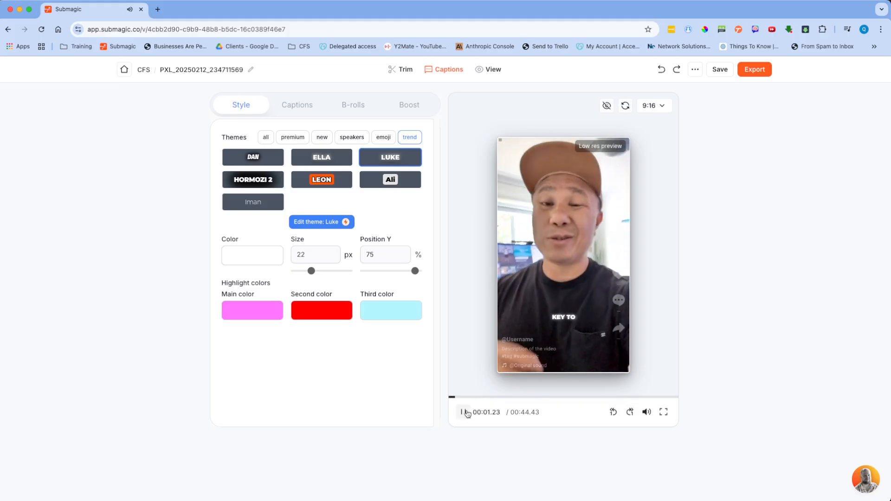
click(465, 412)
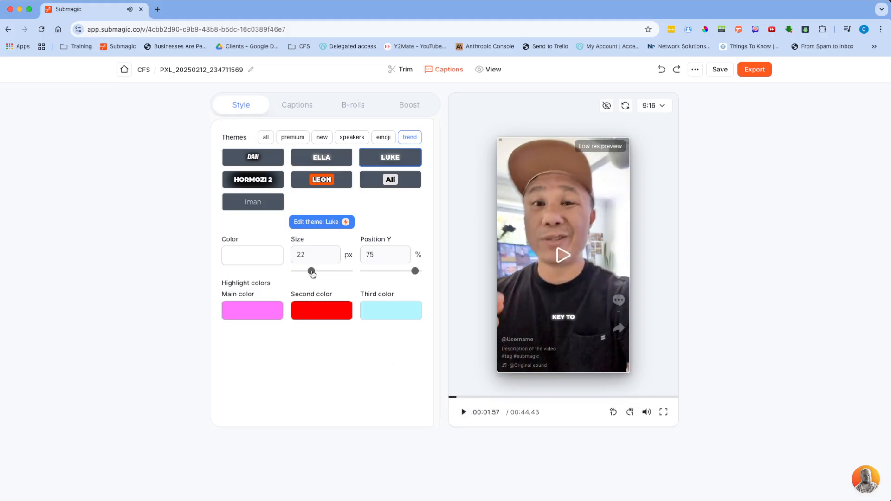
Set the caption size to 46 px and the vertical position to 70%, and play a short preview.
drag(313, 274, 330, 275)
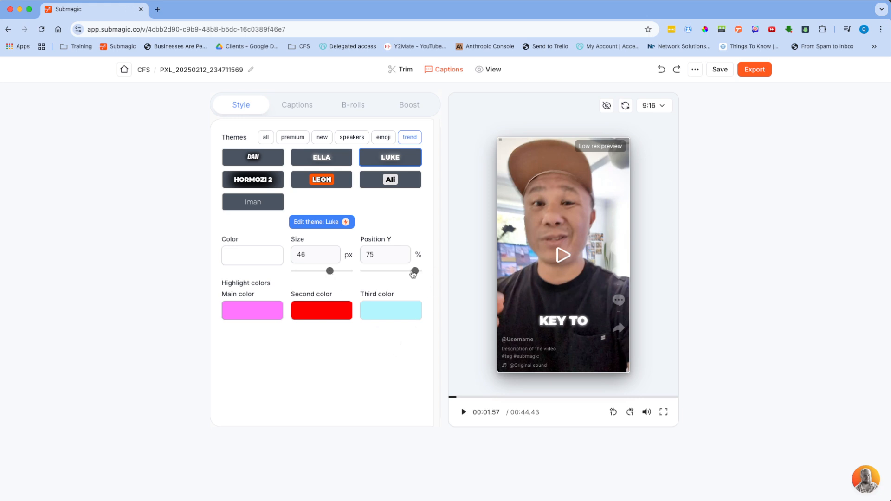
mouse_move(414, 274)
mouse_down()
mouse_move(402, 274)
mouse_move(415, 274)
mouse_up()
click(608, 107)
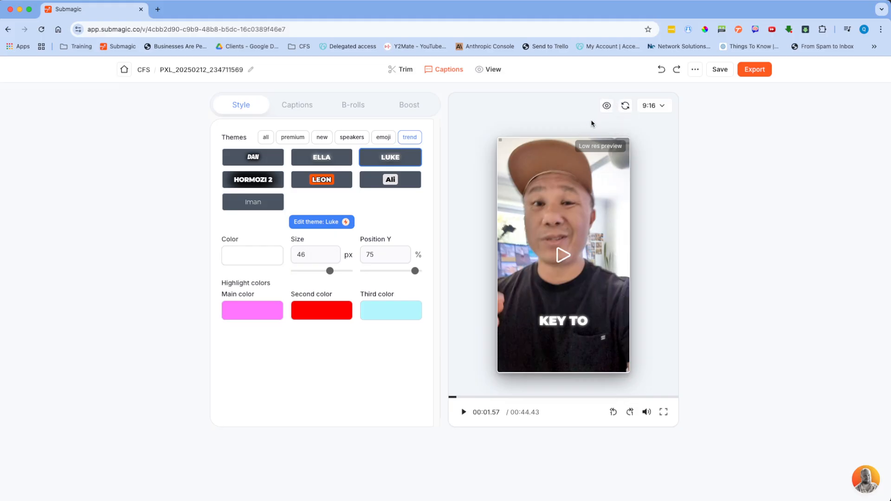
click(606, 105)
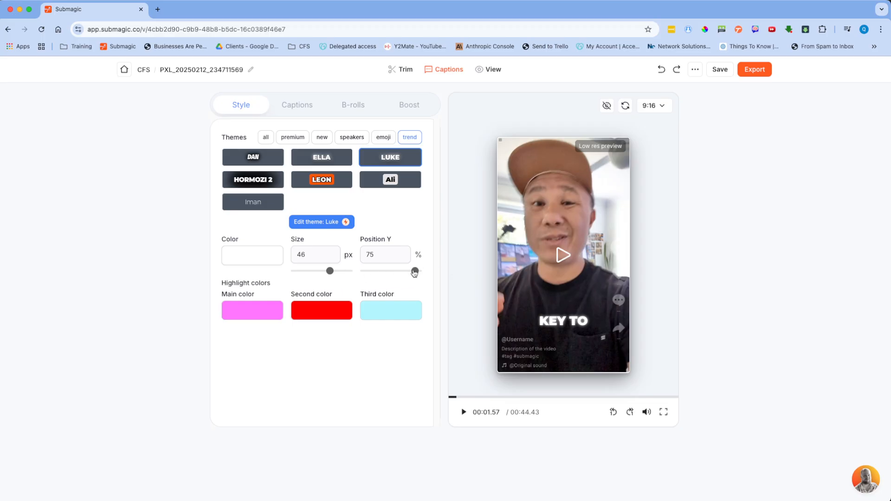
drag(415, 273, 411, 273)
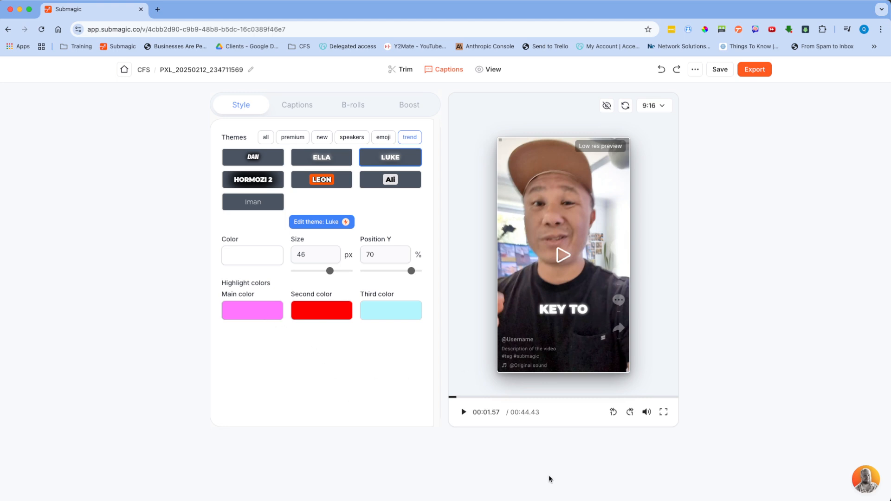
click(464, 411)
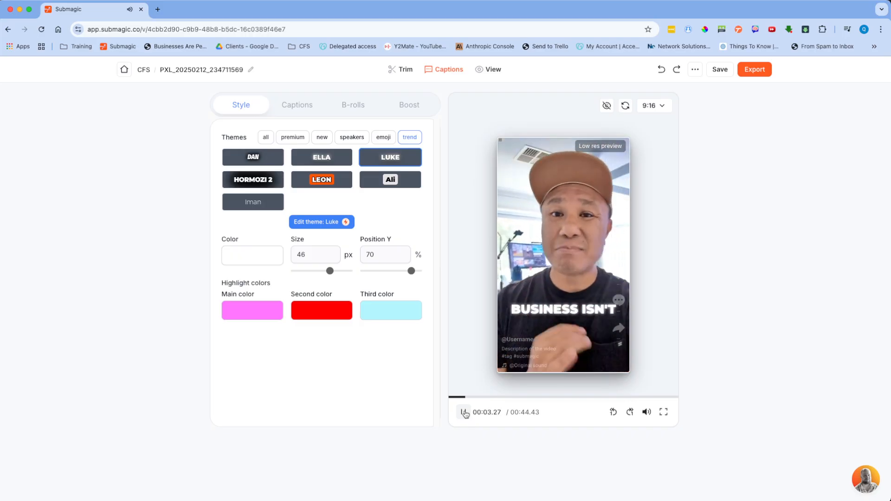
click(463, 412)
Change the theme's second highlight color to bright green.
click(251, 310)
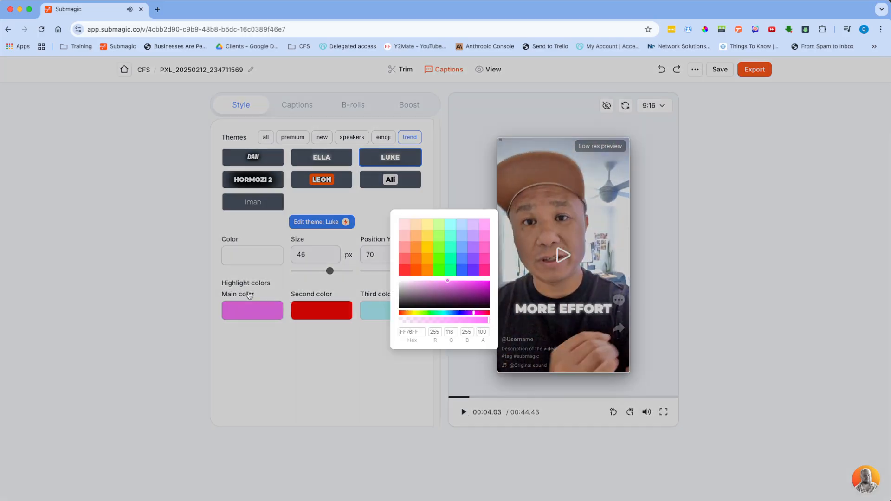
click(251, 240)
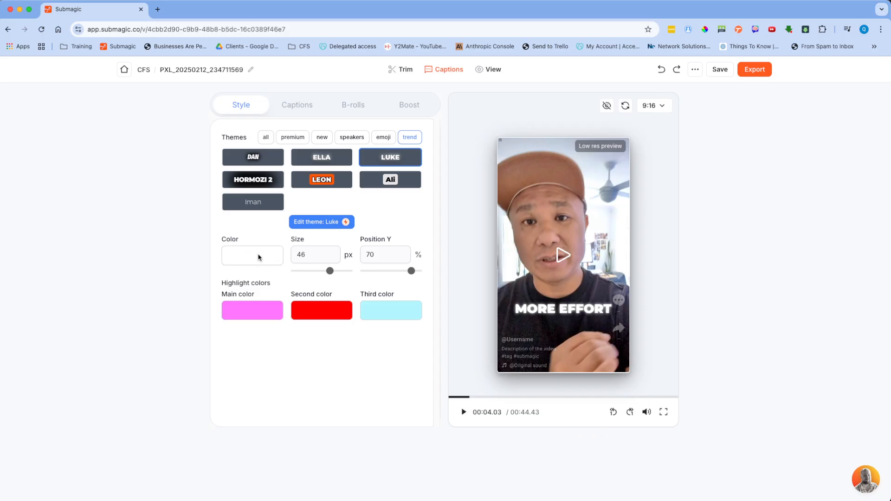
click(321, 318)
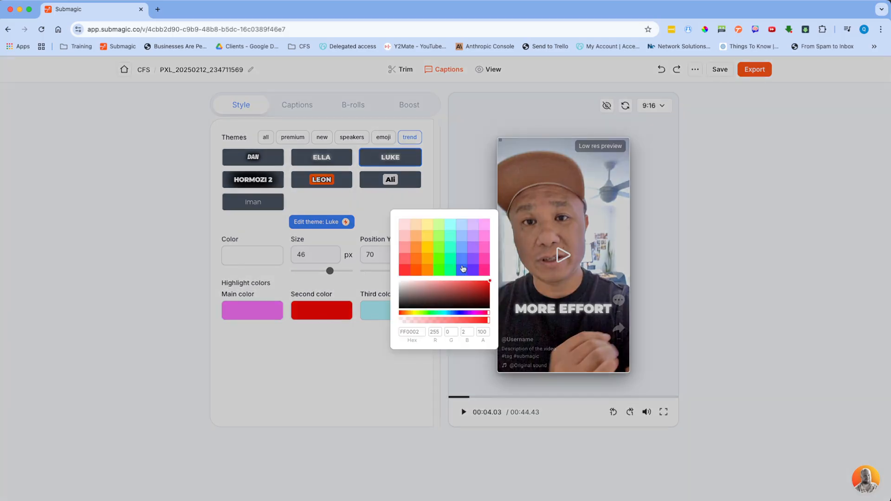
click(463, 263)
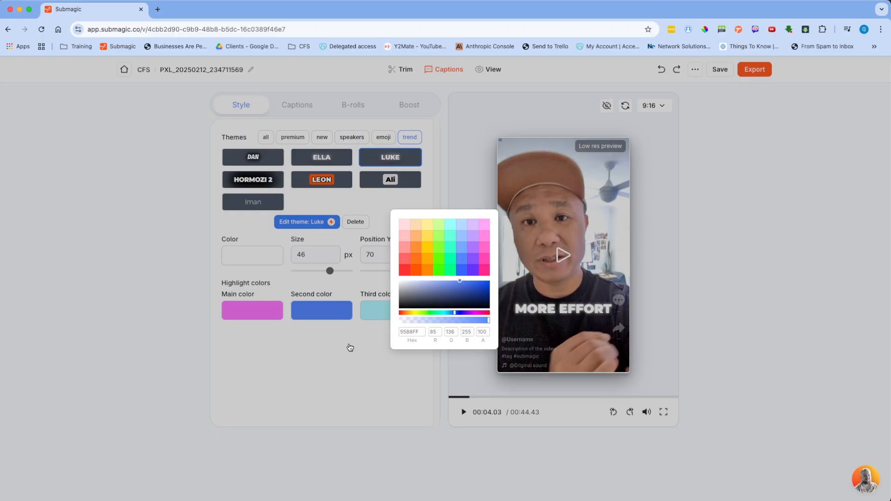
click(345, 367)
click(332, 314)
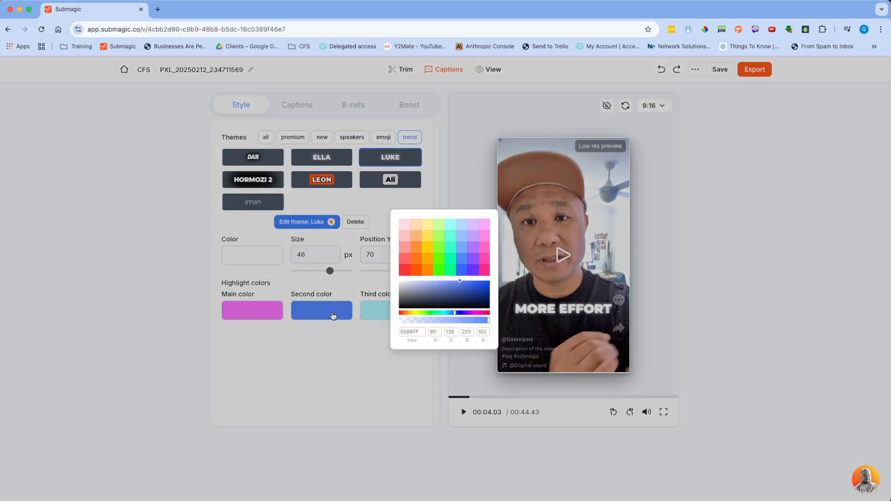
click(440, 261)
click(344, 373)
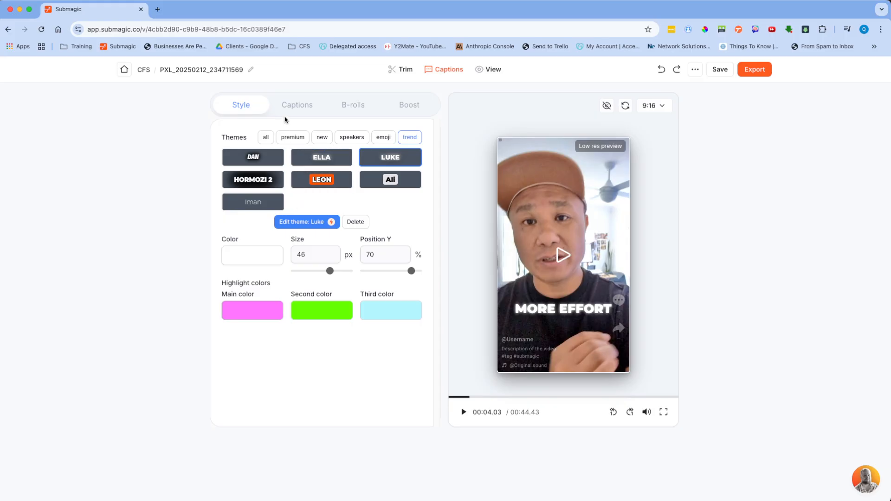
Highlight the word "take" in the first caption line in green and play the video's opening from the start.
click(297, 106)
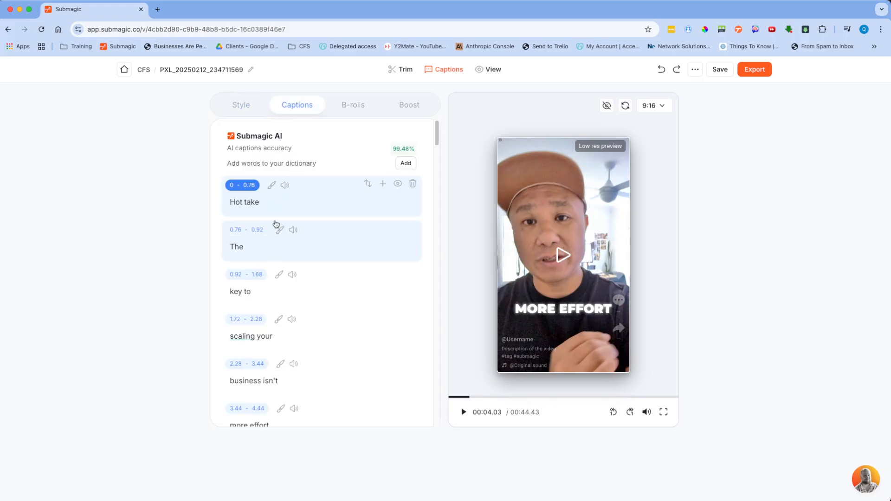
scroll(277, 227, down, 1)
scroll(282, 180, up, 1)
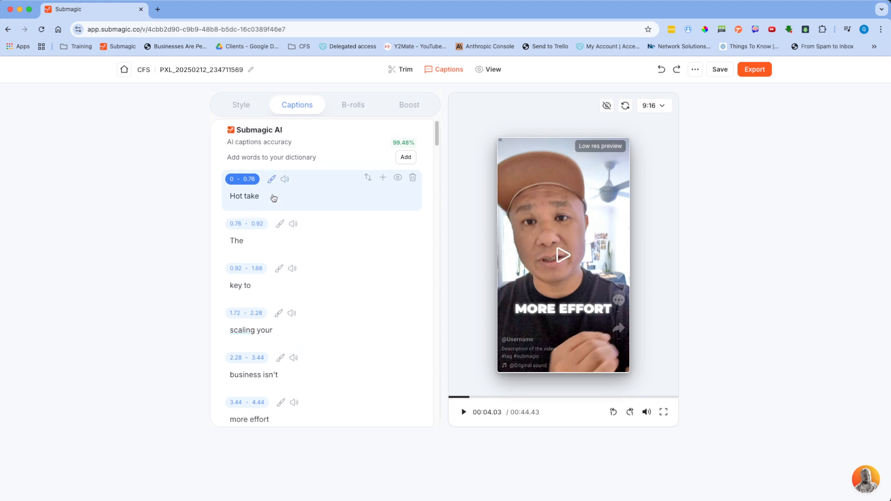
click(252, 200)
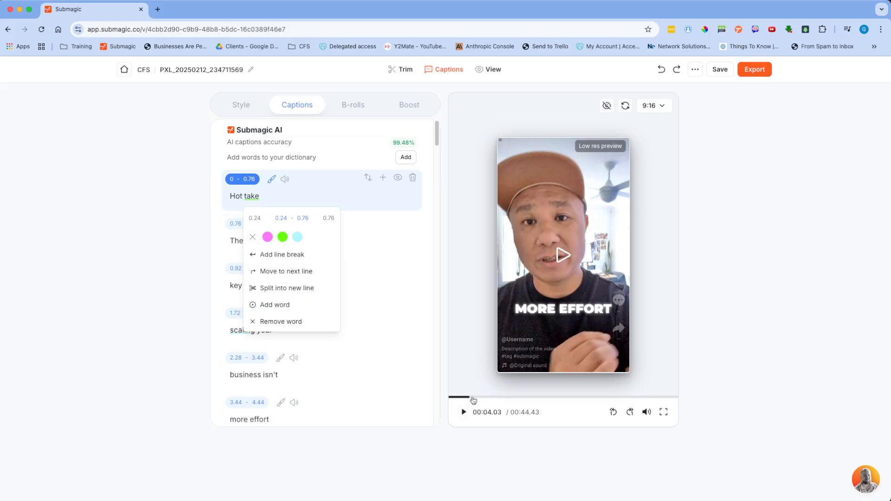
drag(473, 399, 449, 397)
click(464, 412)
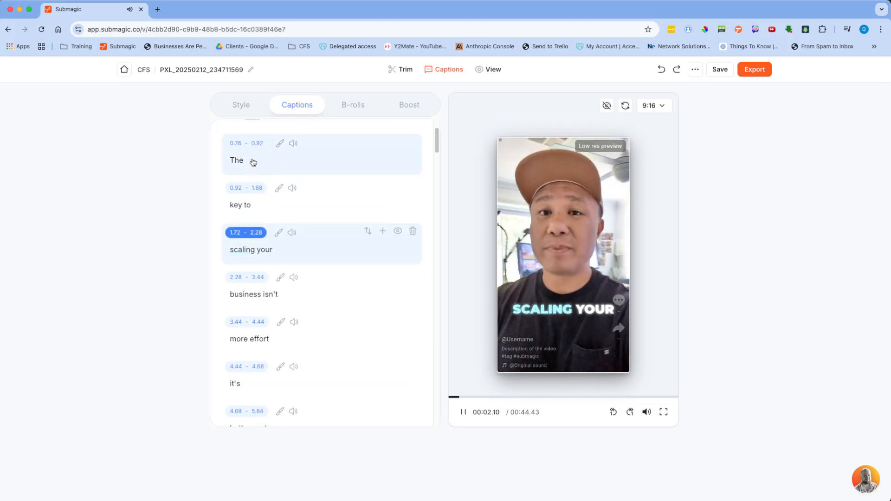
click(463, 412)
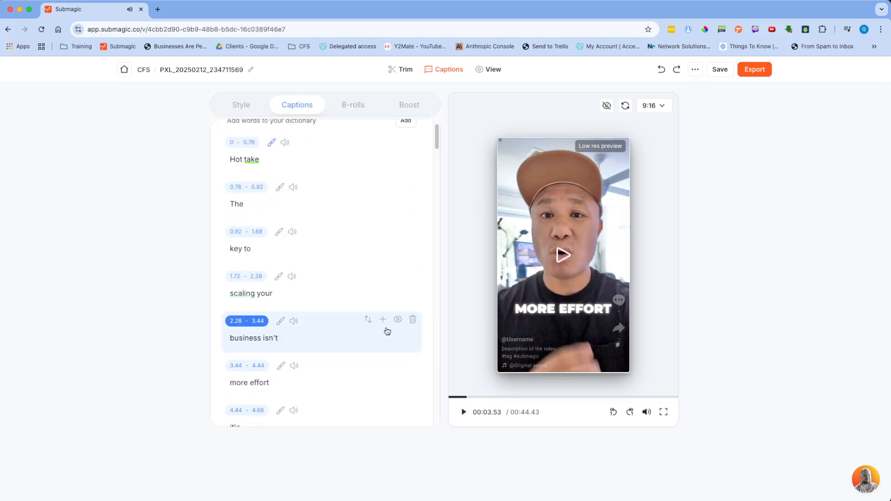
Return to the first caption line, save the project and play its opening moment.
click(235, 159)
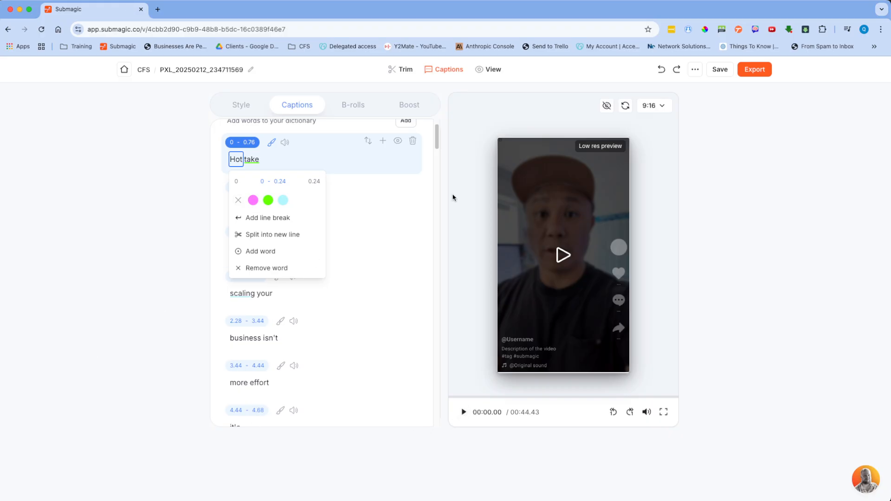
click(722, 69)
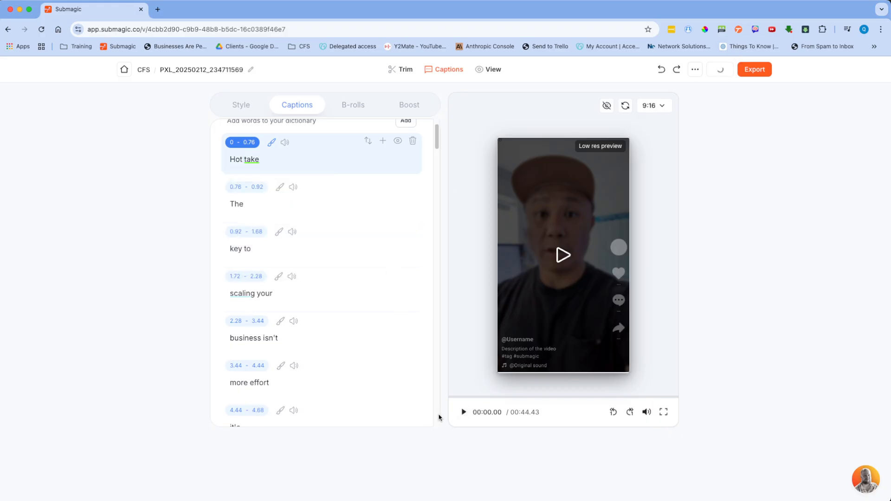
click(464, 412)
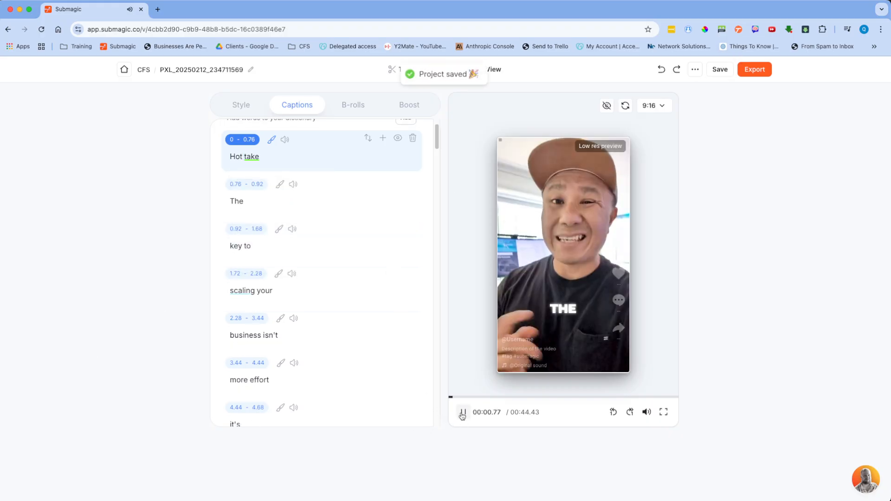
scroll(230, 239, up, 3)
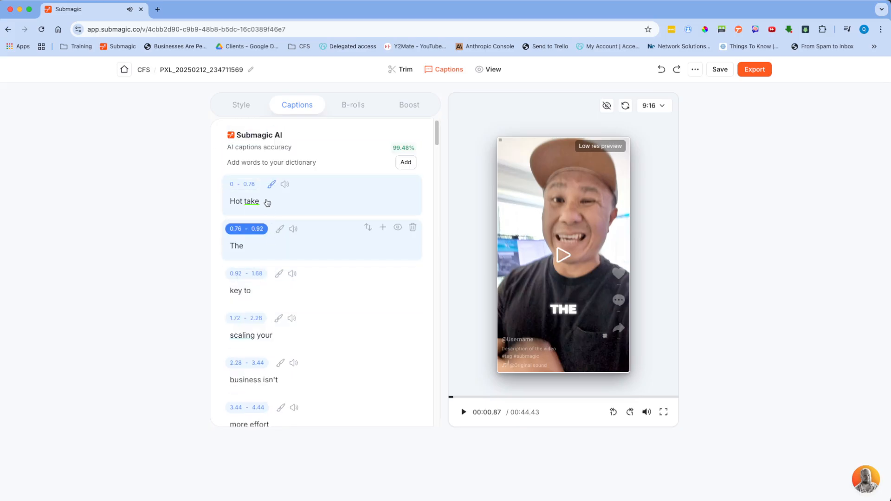
Examine the highlight colors and word options of "scaling", "better" and "client" in the caption transcript.
scroll(262, 258, down, 2)
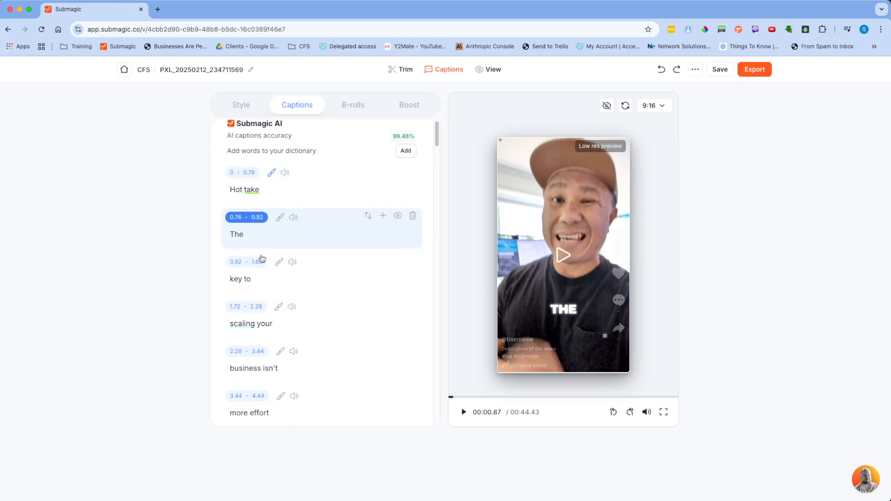
click(247, 307)
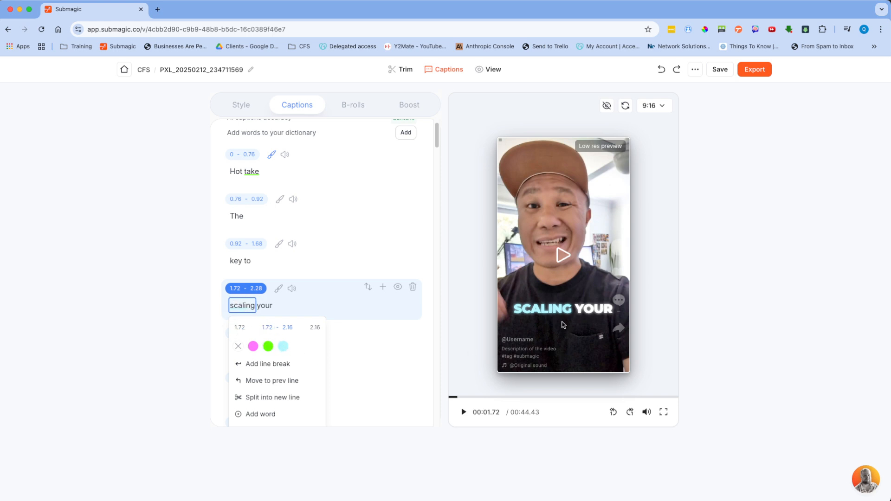
scroll(410, 360, down, 2)
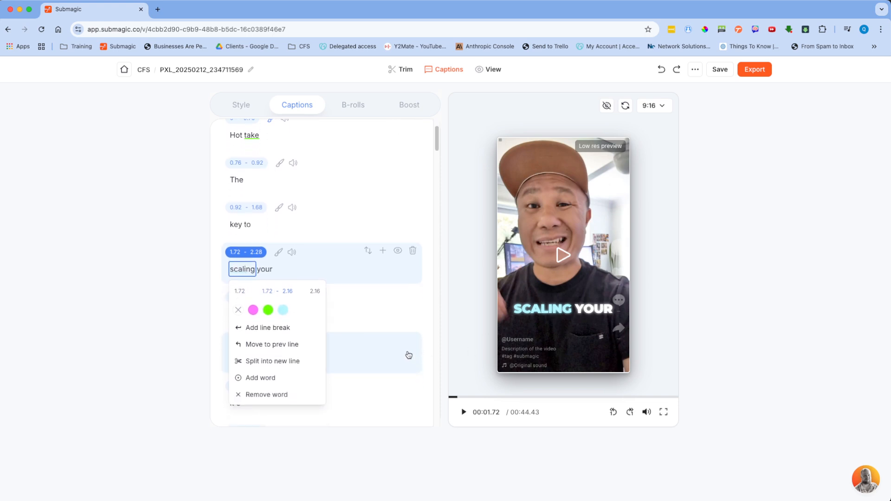
scroll(349, 280, down, 2)
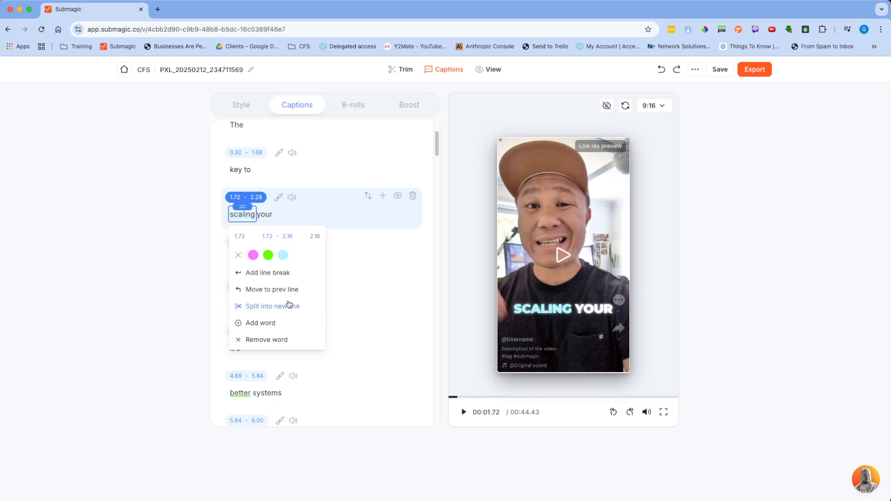
click(428, 270)
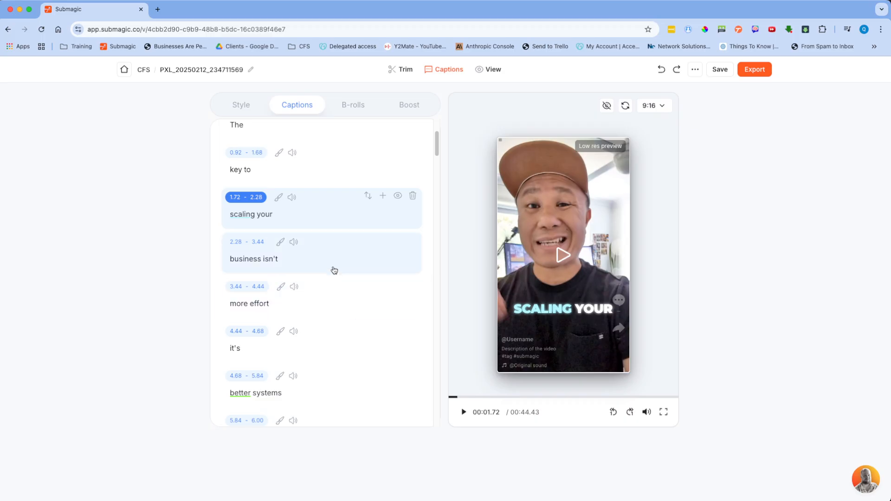
scroll(321, 267, down, 3)
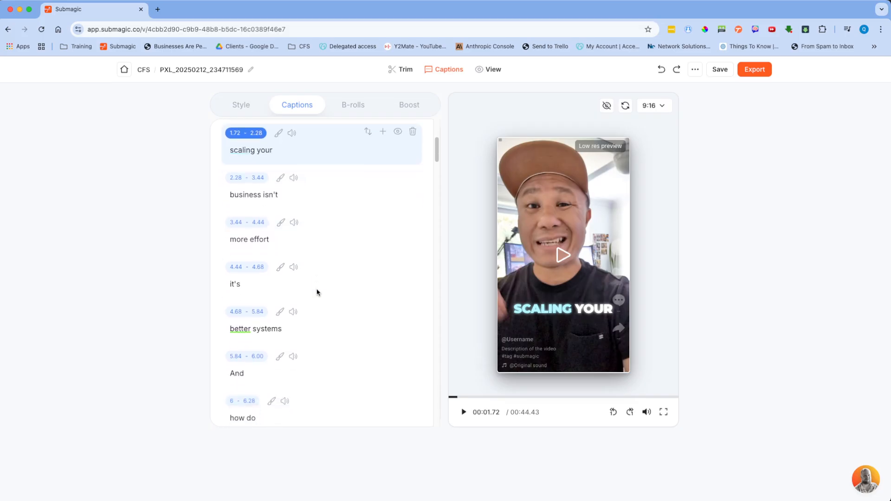
click(242, 329)
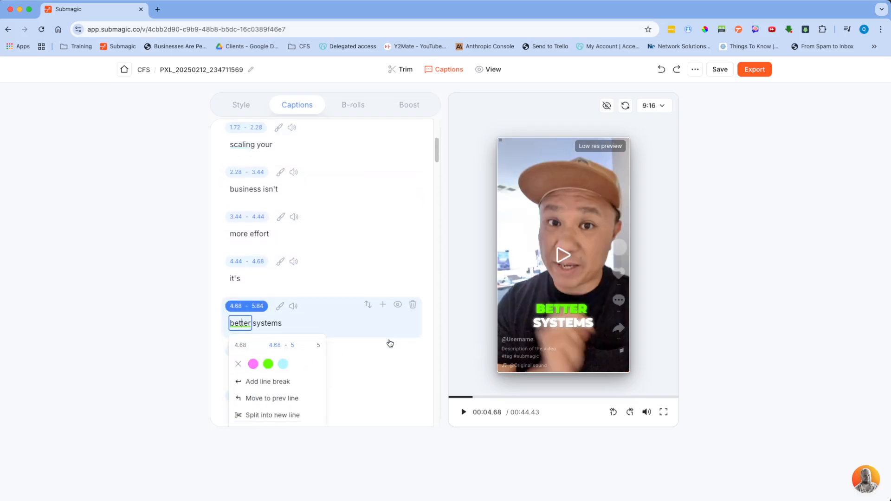
scroll(406, 326, down, 1)
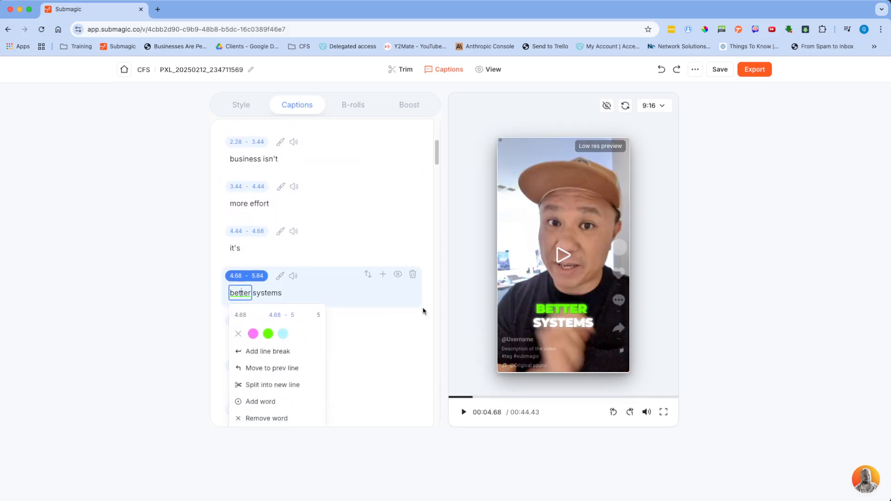
click(426, 313)
scroll(425, 314, down, 1)
scroll(425, 314, down, 7)
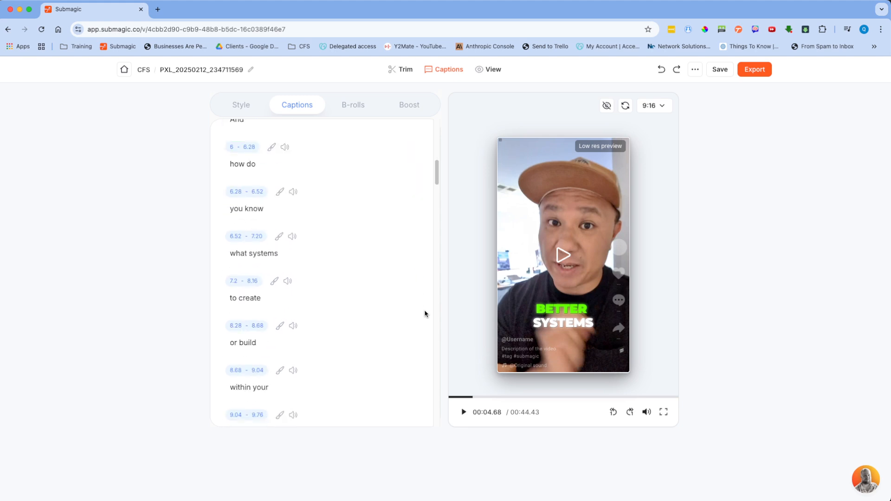
scroll(425, 314, down, 2)
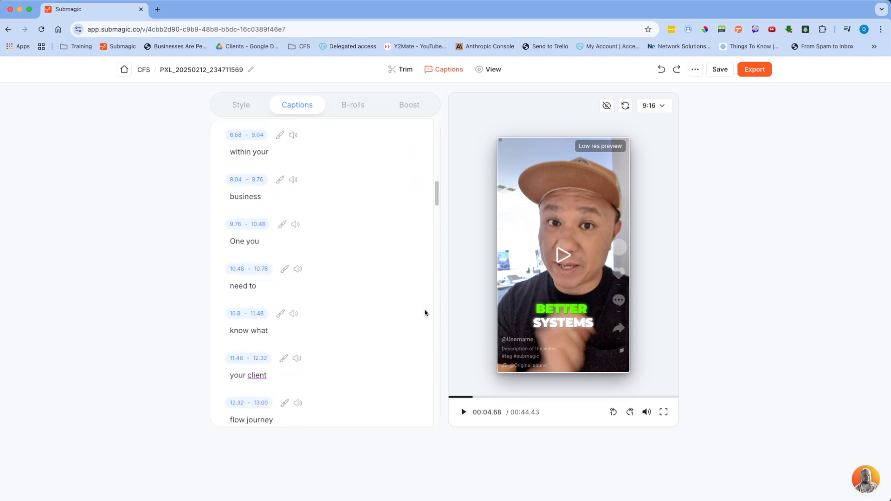
click(261, 371)
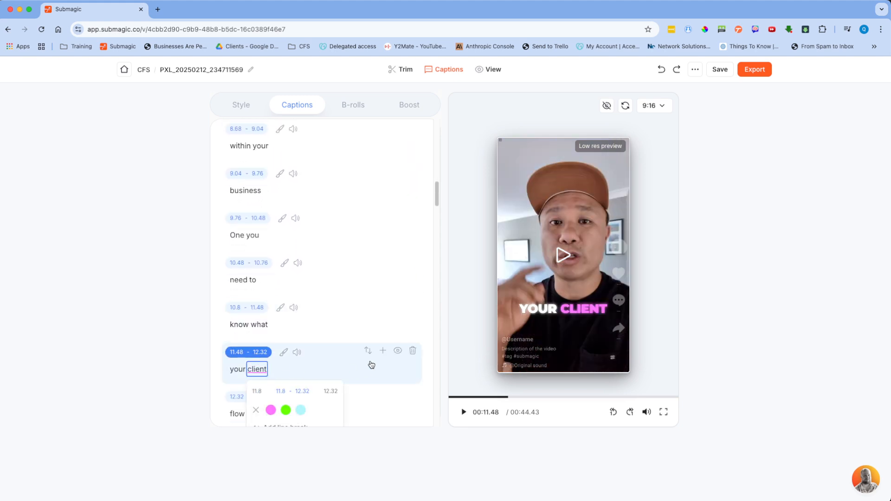
scroll(410, 358, down, 1)
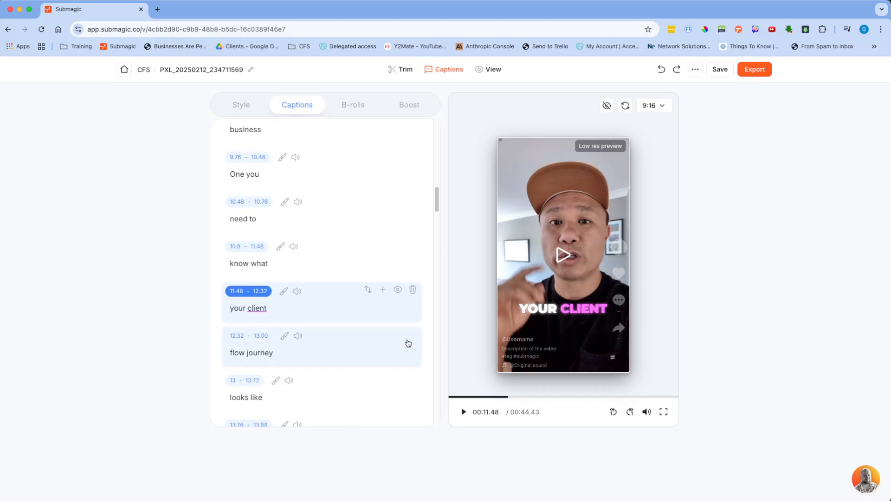
Highlight the word "journey" in the "flow journey" caption line in green.
scroll(408, 342, down, 1)
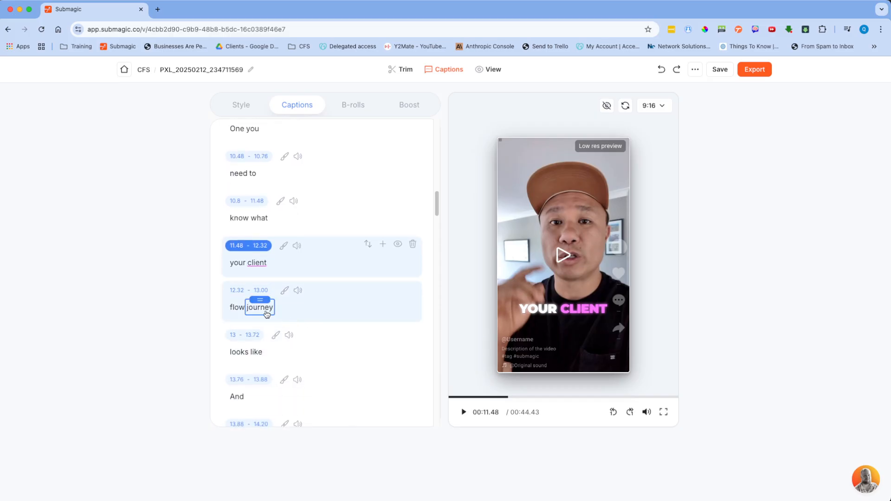
click(267, 308)
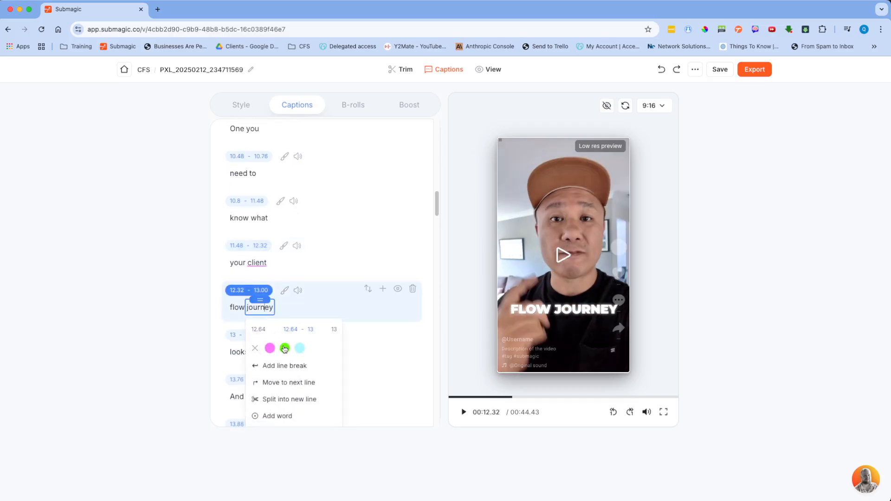
click(285, 348)
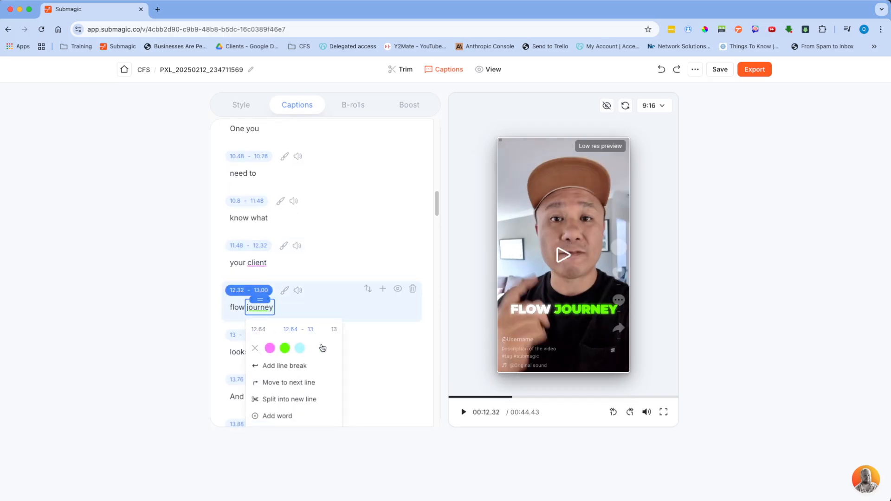
Highlight the word "attention" in the "their attention" caption line in green.
scroll(426, 330, down, 5)
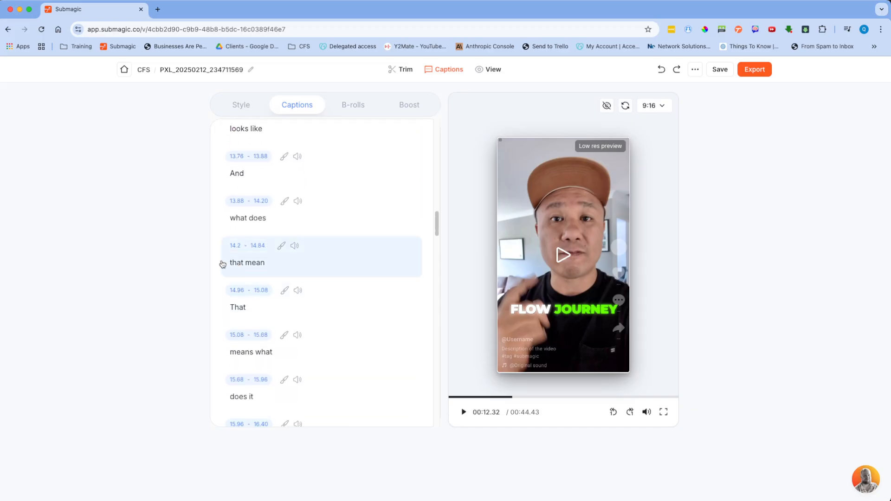
scroll(266, 342, down, 1)
scroll(267, 343, down, 4)
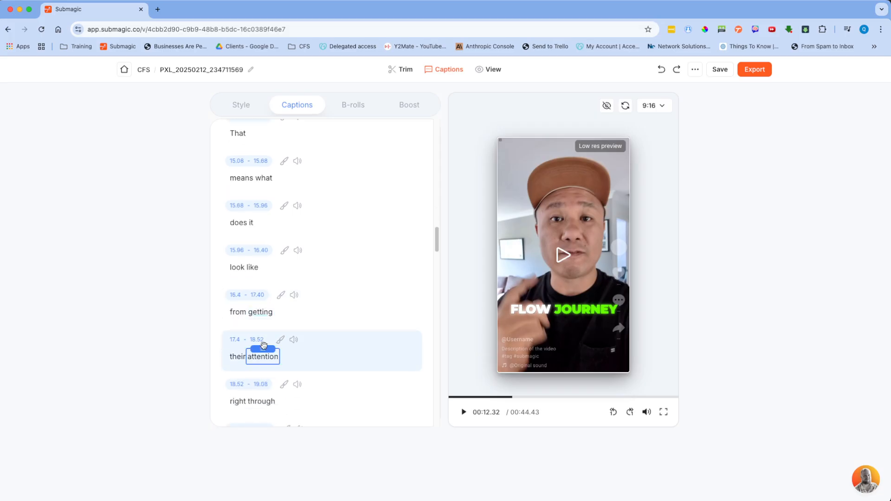
click(263, 357)
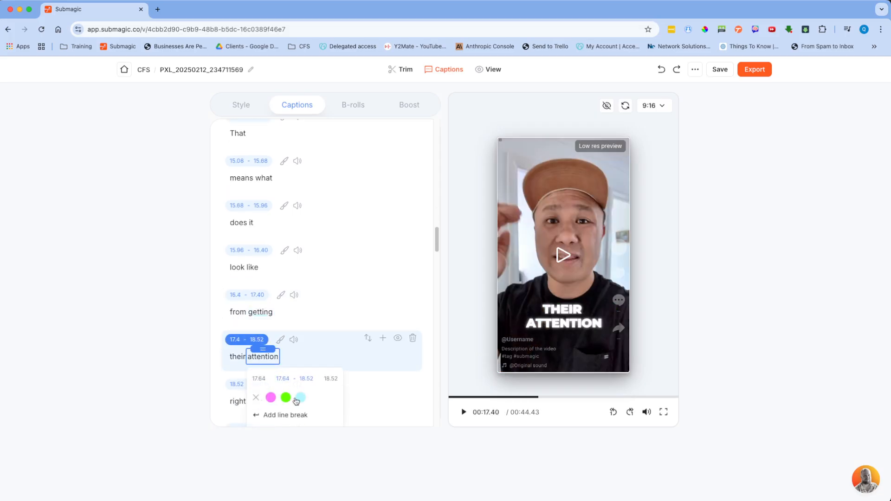
click(286, 399)
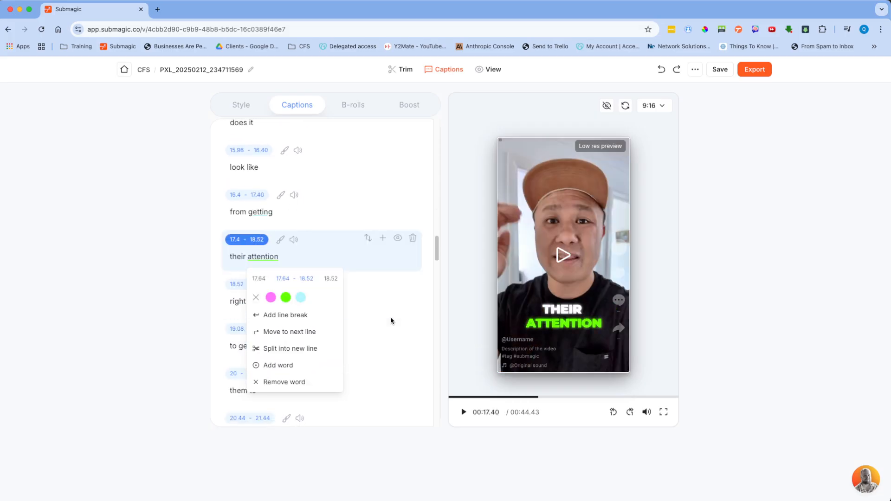
click(422, 304)
Correct "resign" to "re-sign" in the "resign with" caption line and highlight the word in pink.
scroll(319, 339, down, 3)
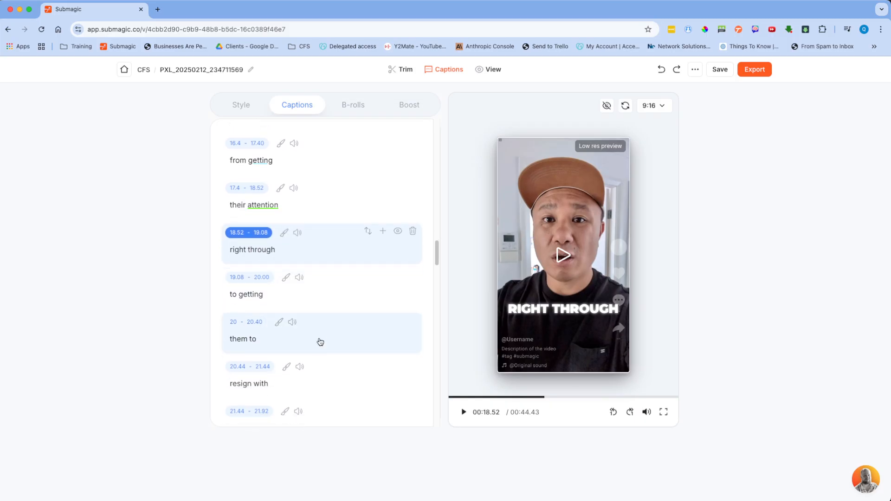
click(240, 379)
text(-)
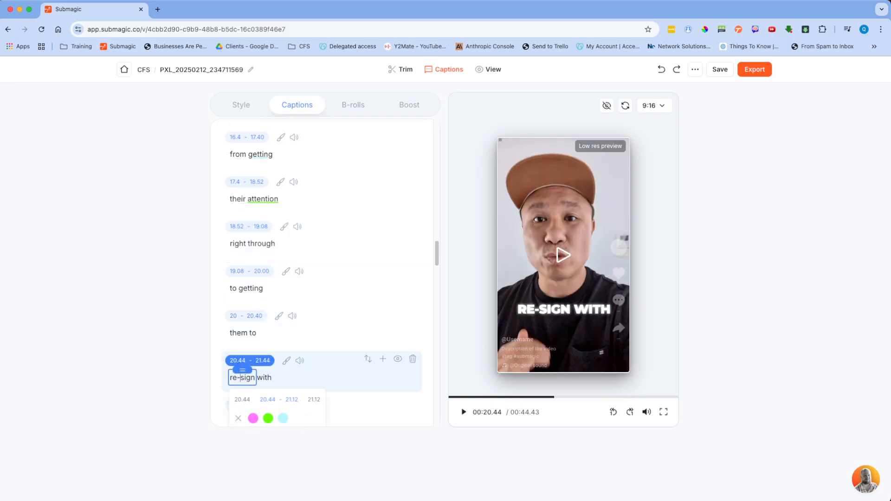
click(253, 419)
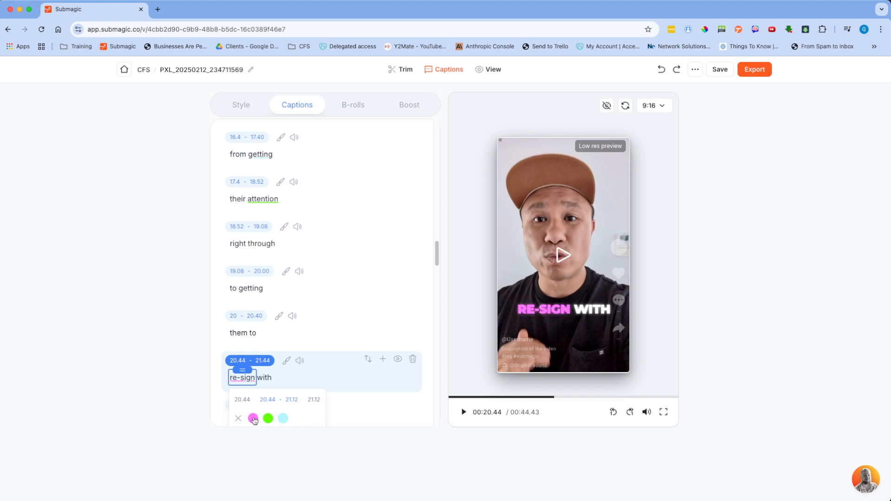
click(431, 333)
Respell "compartmentalize" as "compartmentalise" and split the word "each" after it into a new caption line.
scroll(431, 333, down, 5)
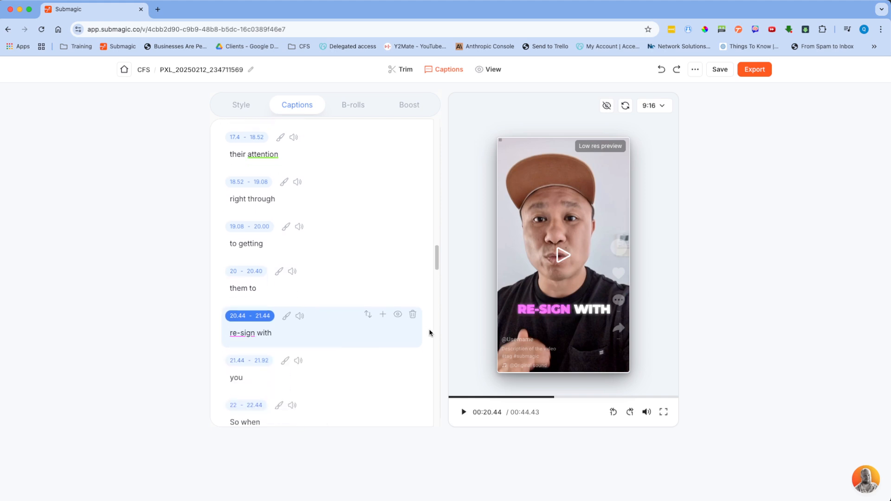
scroll(428, 332, down, 7)
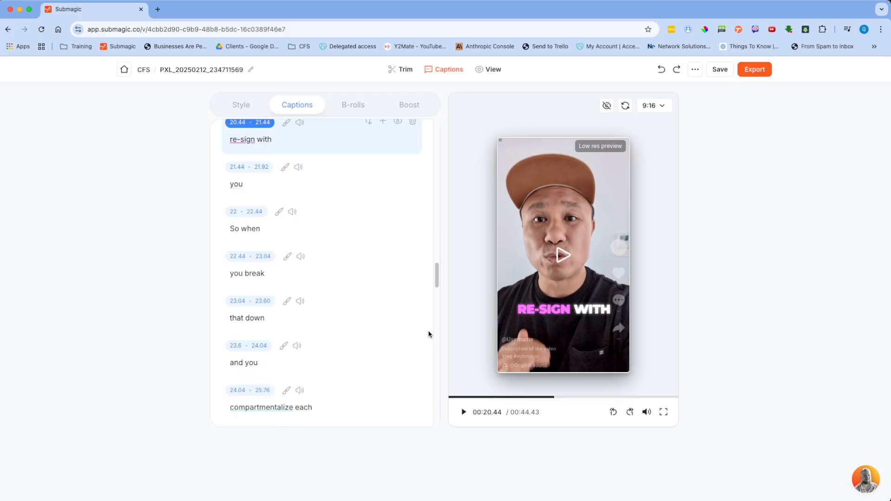
click(290, 280)
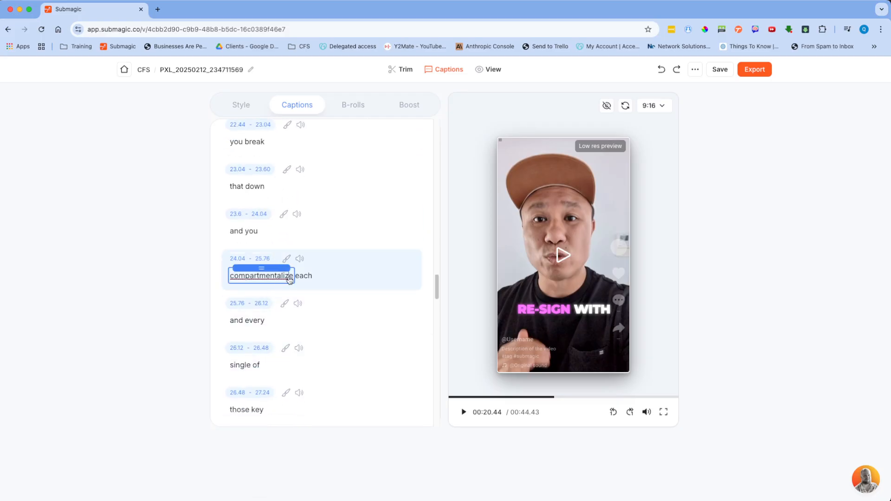
key(BackSpace)
text(s)
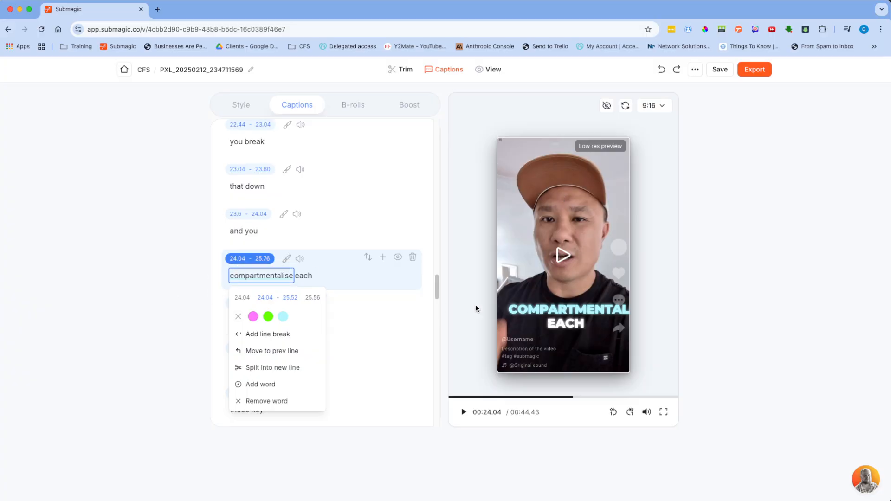
click(298, 277)
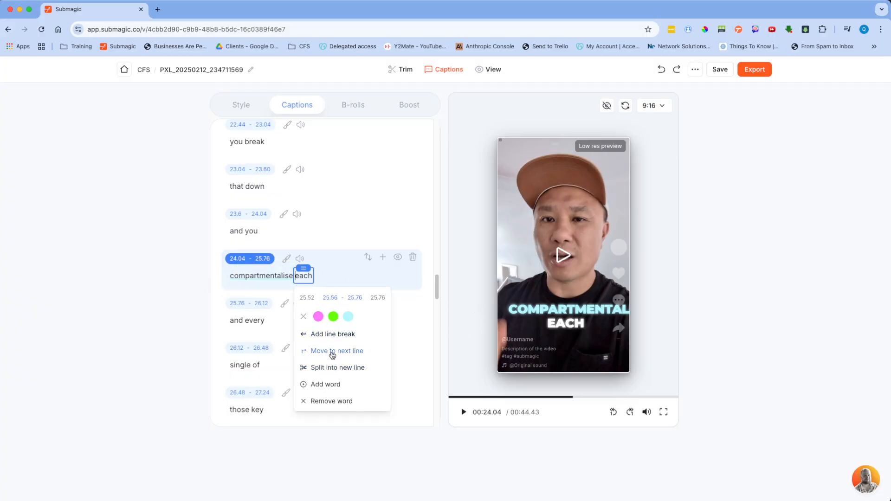
click(327, 368)
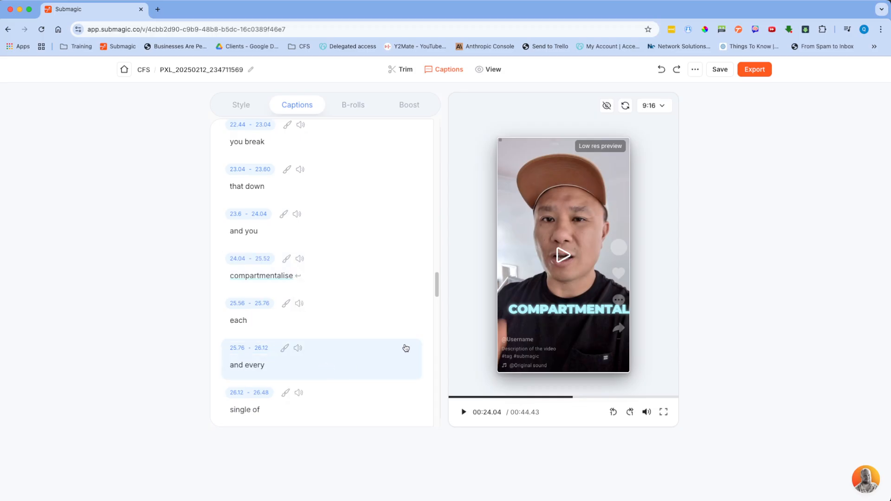
Apply the brush effect to the "compartmentalise" caption line.
click(288, 261)
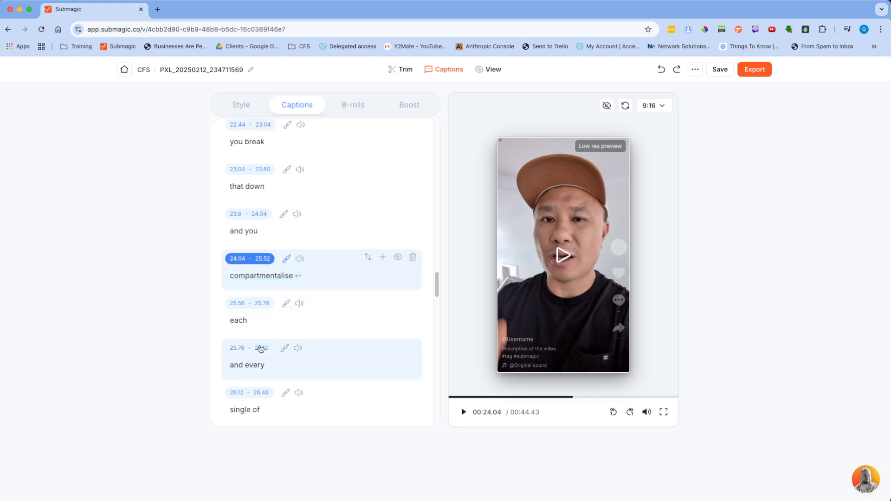
scroll(258, 348, down, 2)
scroll(305, 365, down, 1)
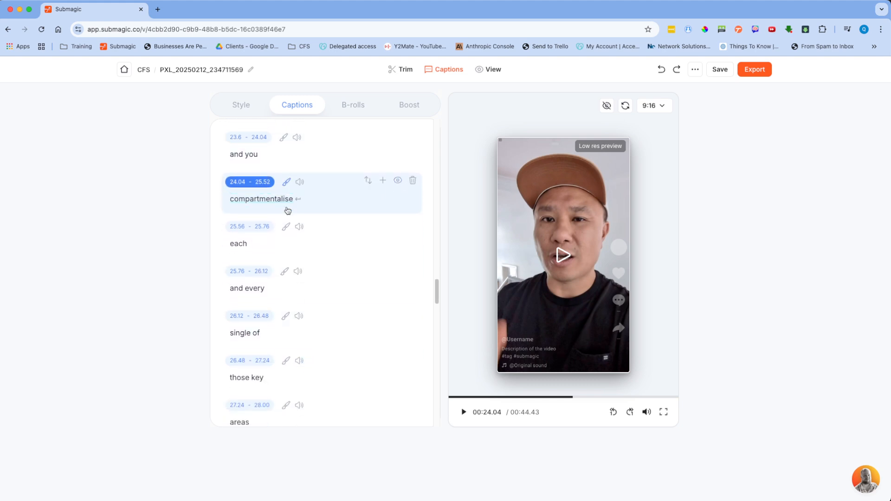
Set the caption size to 37 px and play the video around the "compartmentalise" caption.
click(240, 106)
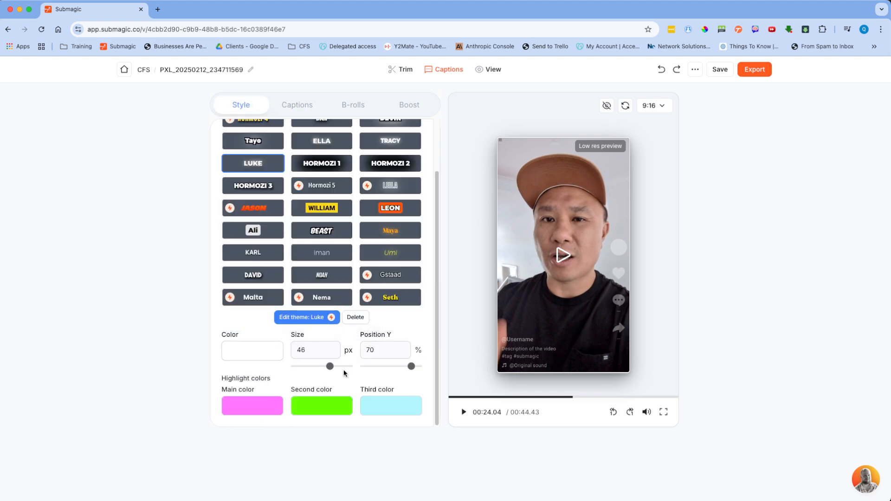
drag(328, 367, 323, 367)
click(568, 398)
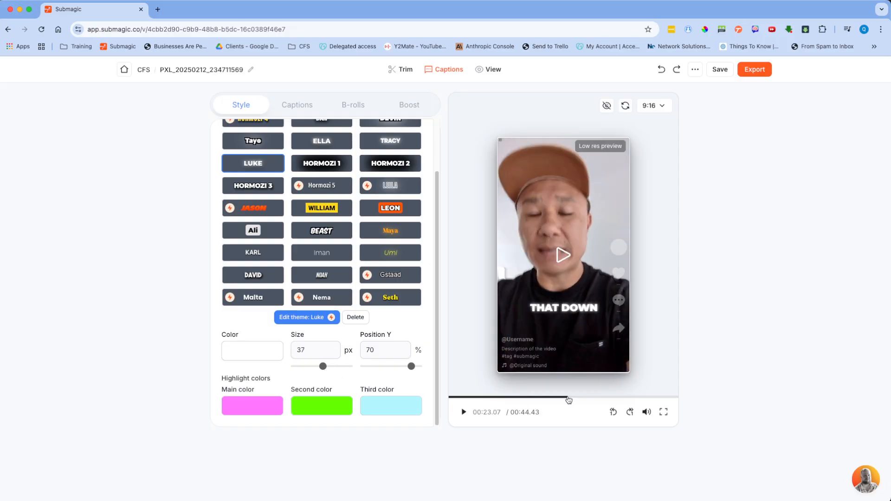
click(464, 412)
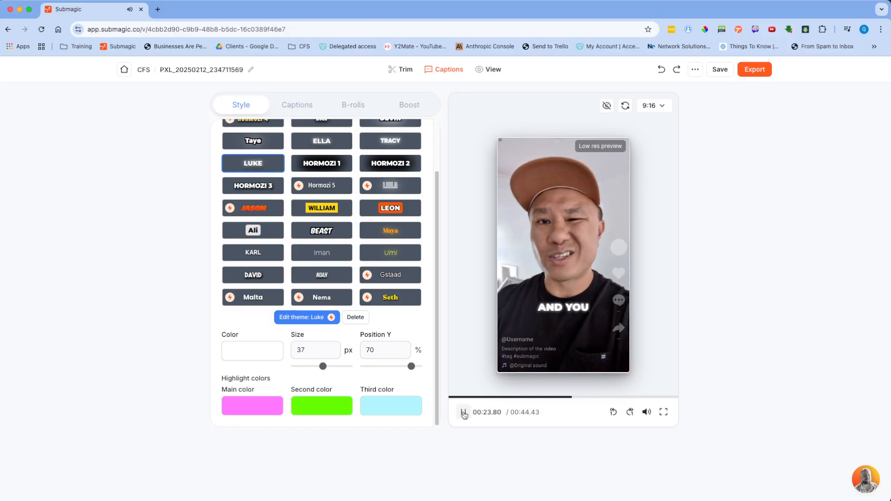
click(463, 412)
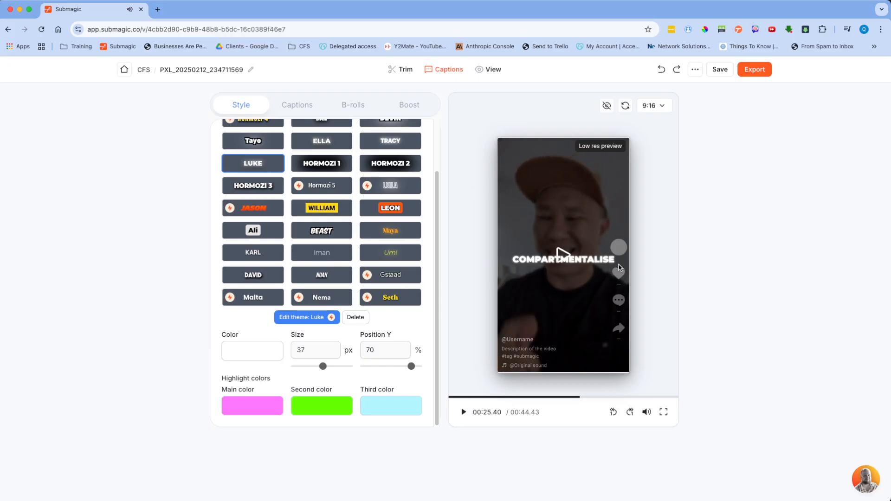
Respell "systemize" as "systemise" in the "to systemize" caption line.
click(307, 109)
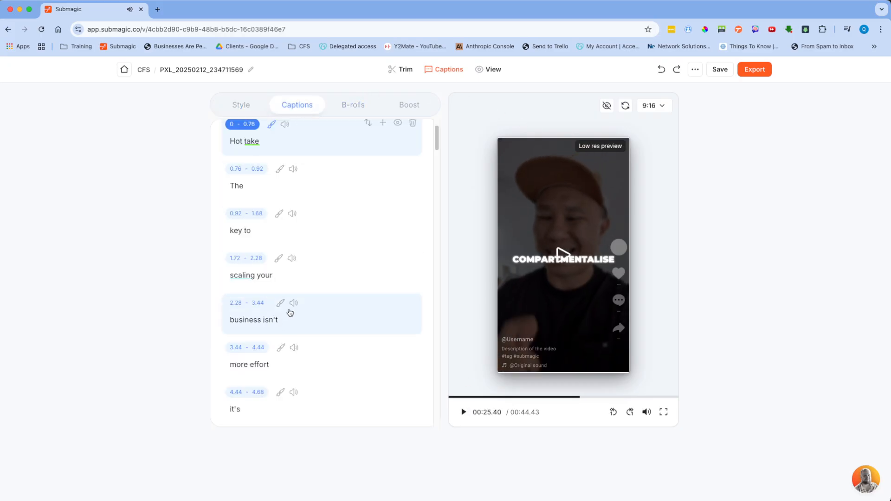
scroll(331, 317, down, 5)
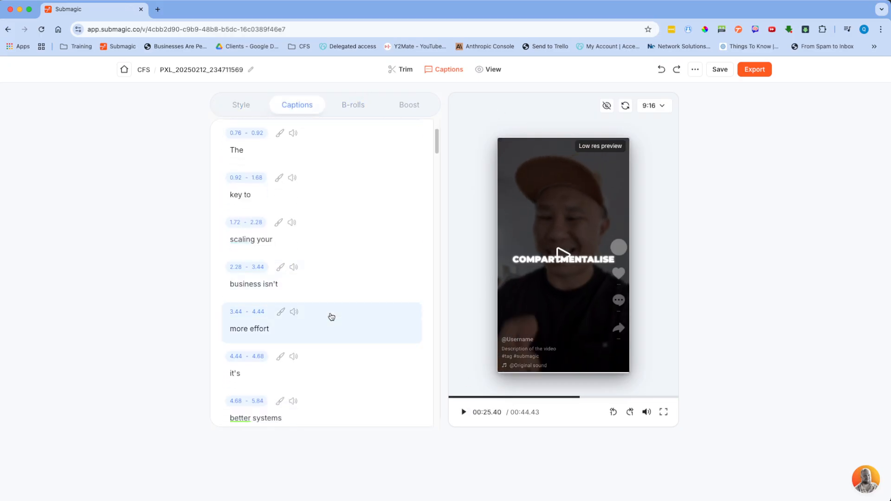
scroll(320, 306, down, 6)
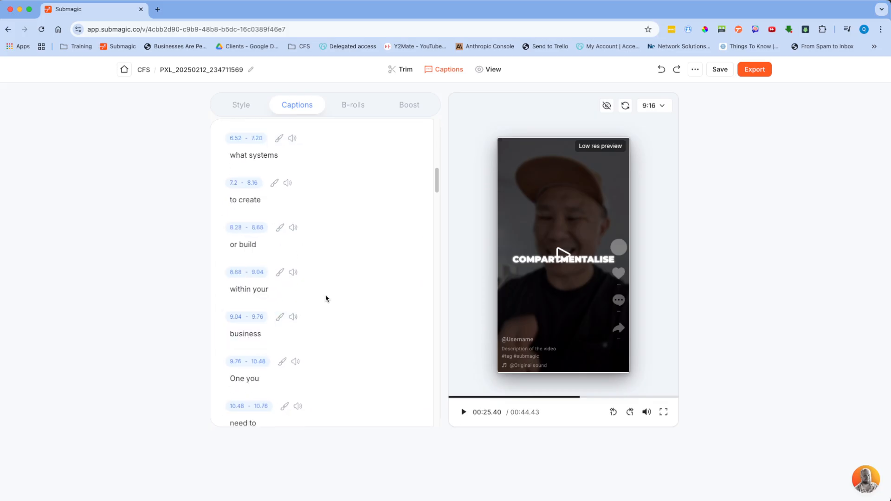
drag(432, 182, 436, 323)
click(269, 301)
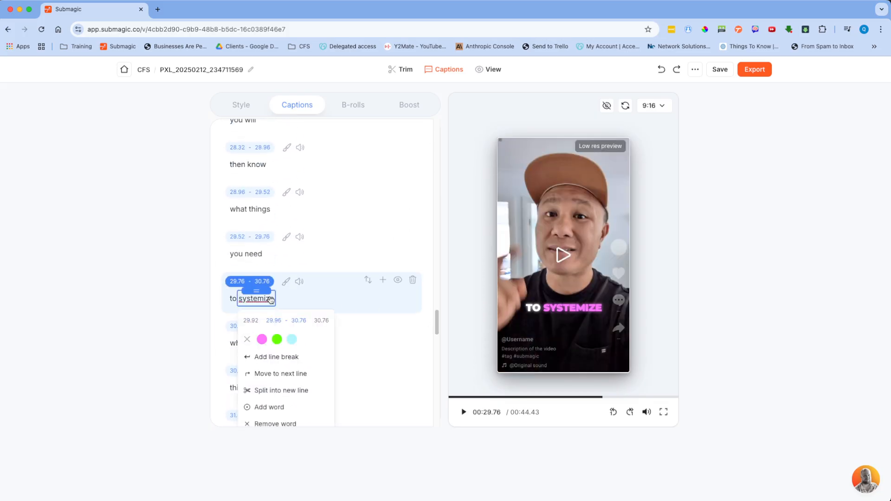
key(BackSpace)
text(s)
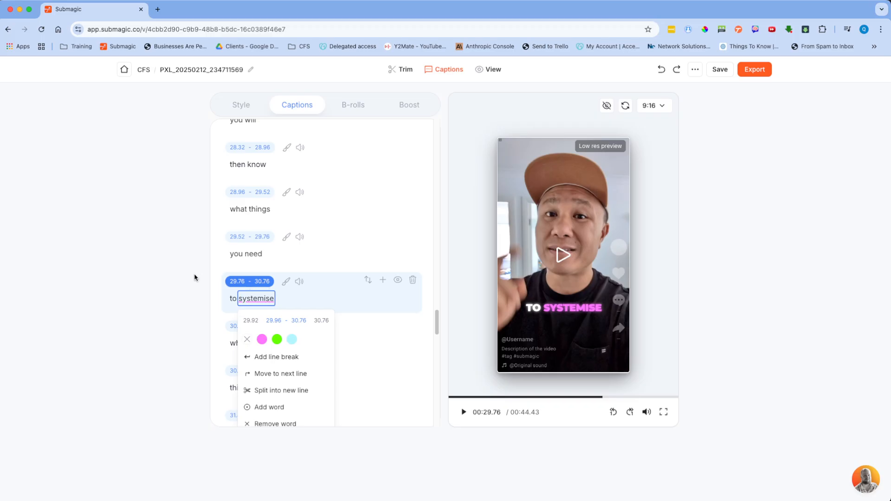
Highlight the word "processes" in the "create processes" caption line in green.
scroll(320, 267, up, 1)
scroll(322, 268, up, 10)
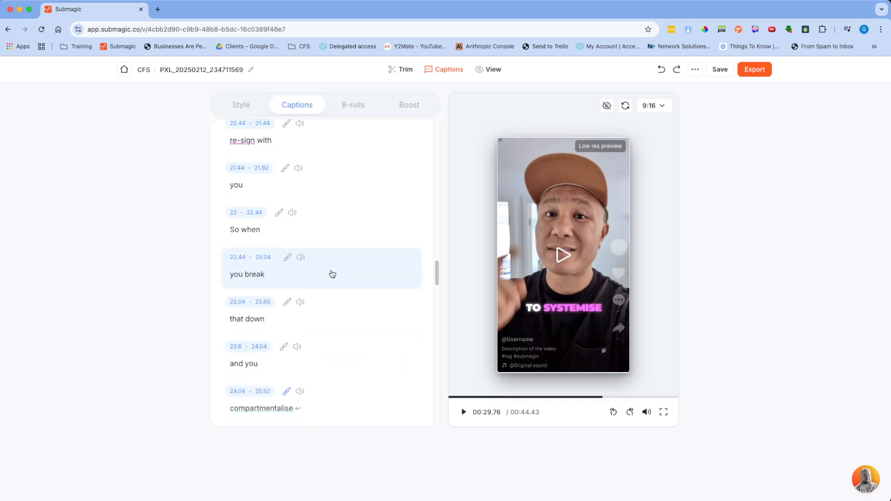
scroll(334, 274, down, 7)
scroll(335, 276, down, 3)
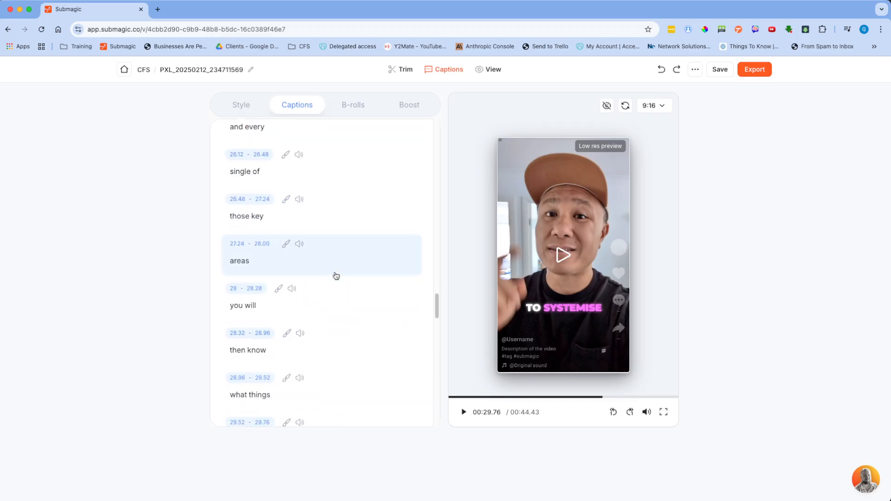
scroll(335, 285, down, 5)
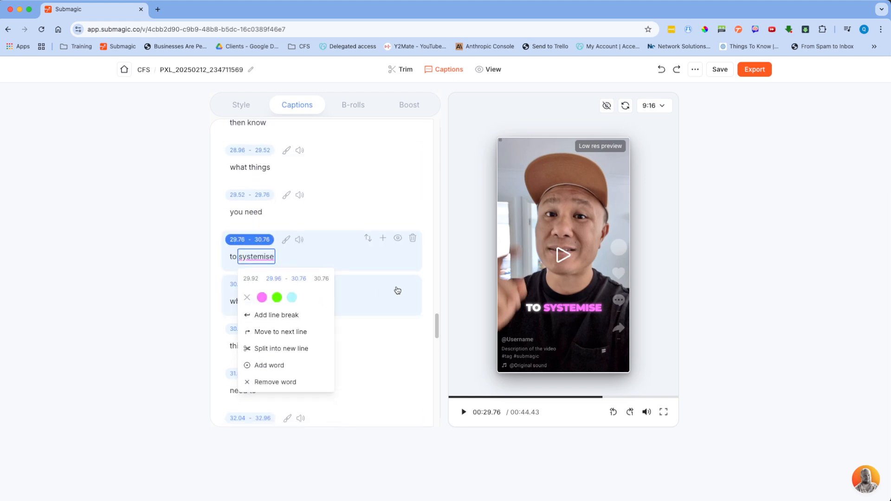
click(435, 267)
scroll(394, 280, down, 15)
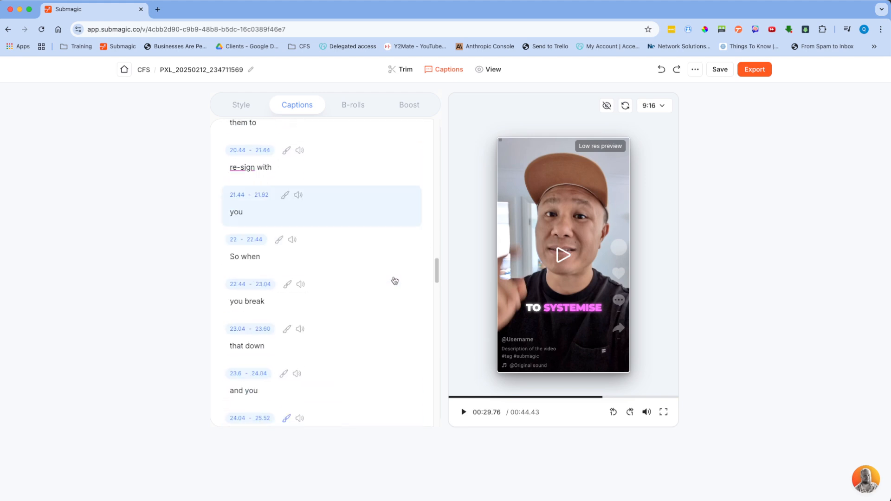
scroll(395, 280, down, 8)
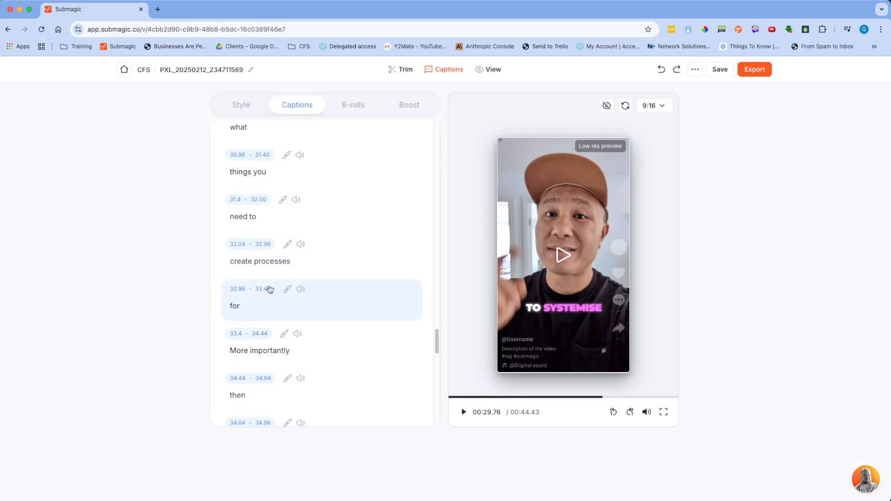
click(268, 263)
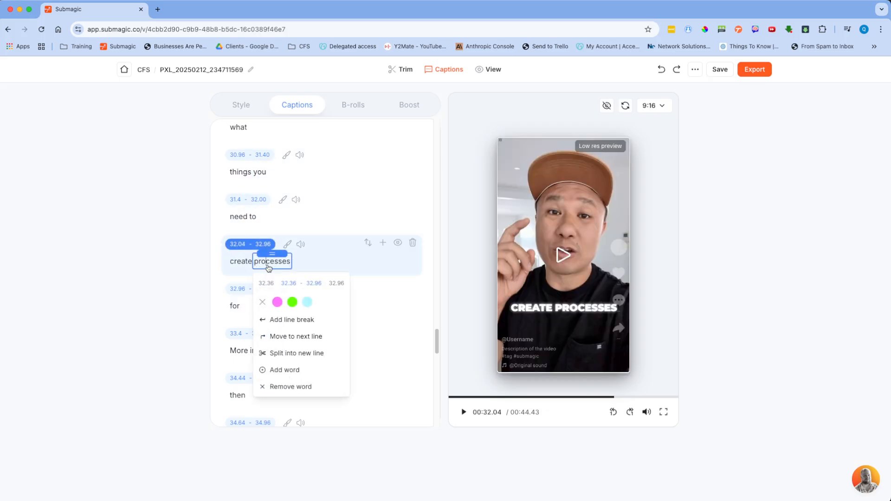
click(292, 302)
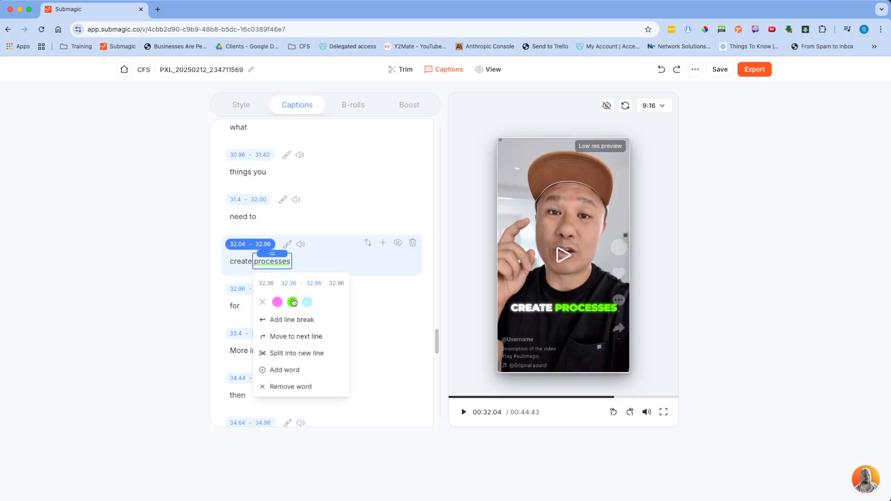
click(430, 311)
Highlight the word "business" in the "your business" caption line in light blue.
scroll(429, 311, down, 8)
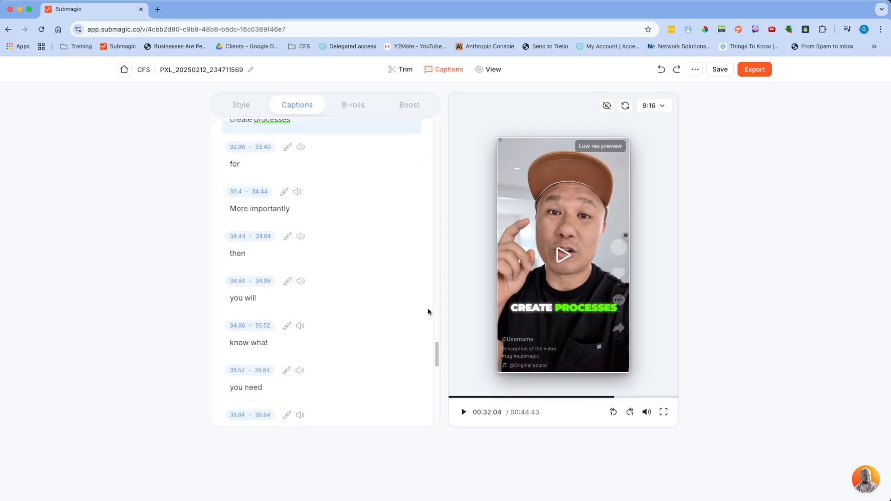
scroll(342, 327, down, 3)
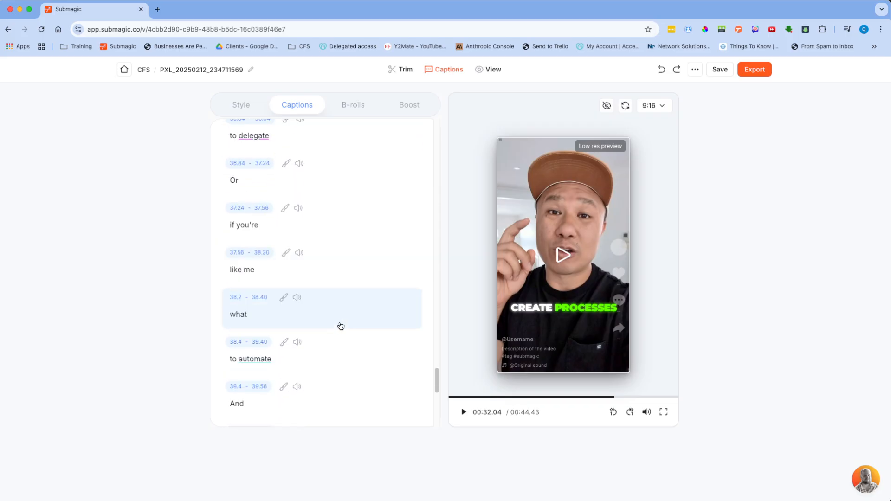
scroll(264, 346, down, 4)
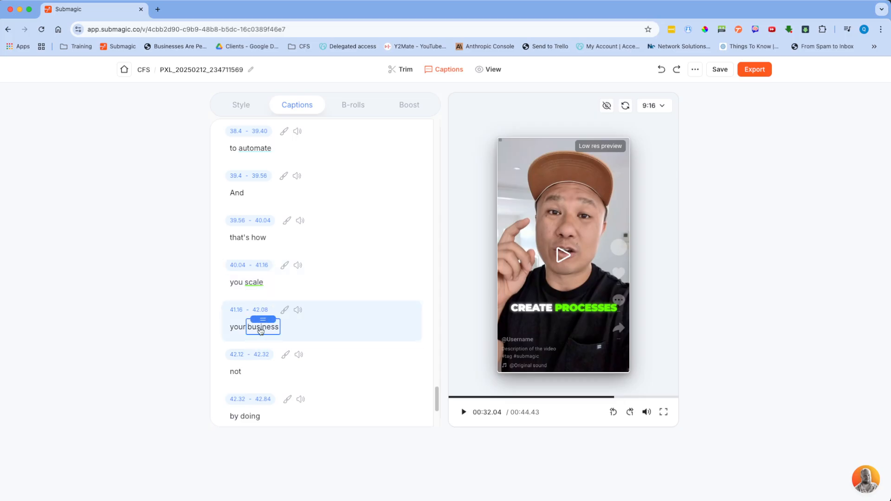
click(263, 327)
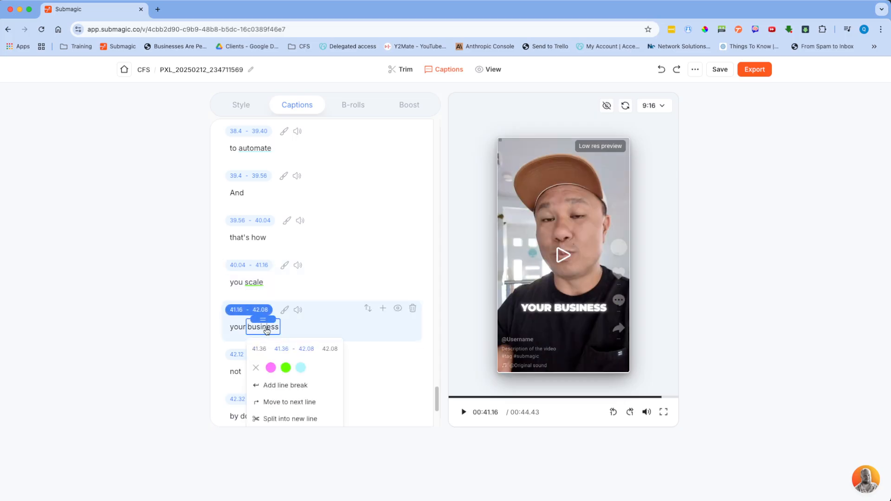
click(302, 369)
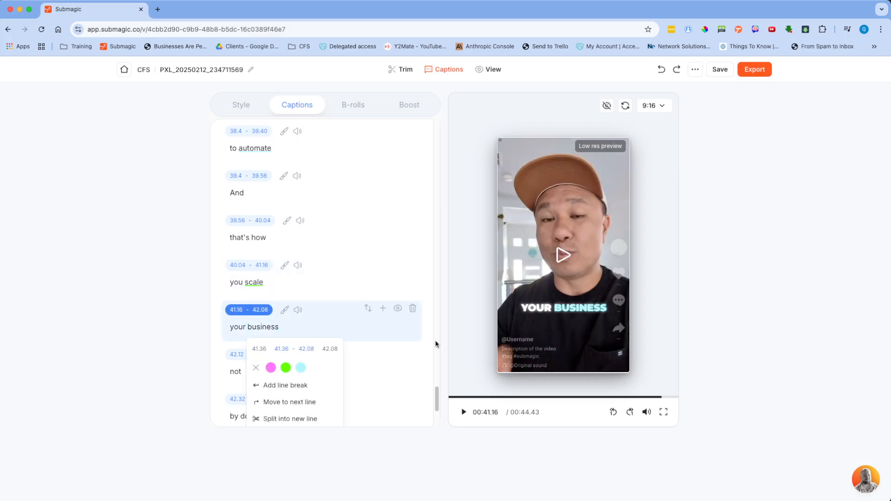
Highlight "doing" in the final "By doing" caption line in green and "less" in the last line in pink.
scroll(430, 331, down, 5)
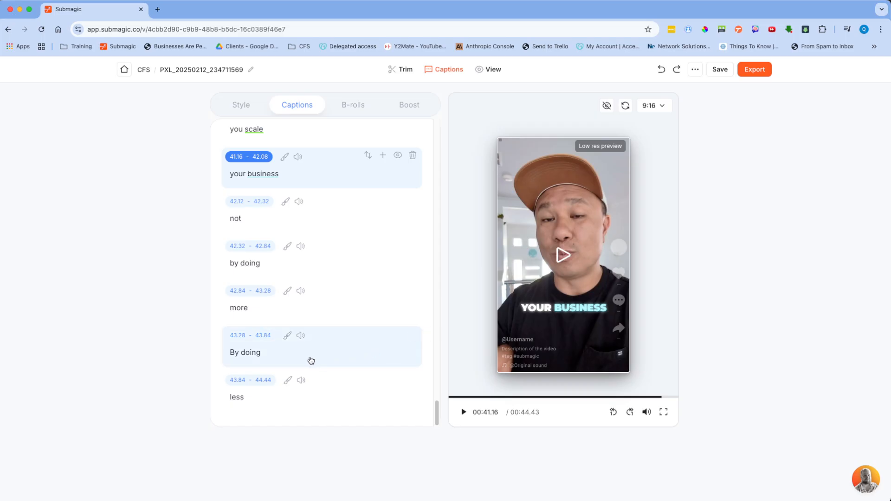
click(251, 353)
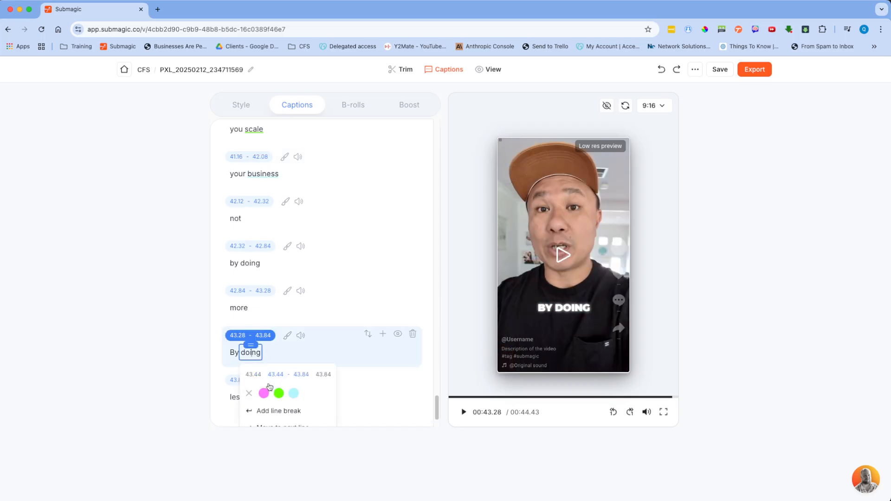
click(279, 394)
click(235, 398)
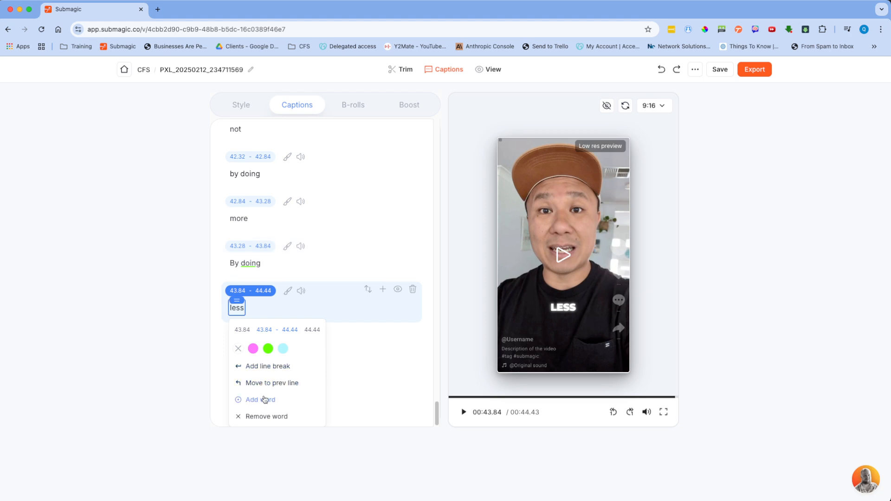
click(253, 348)
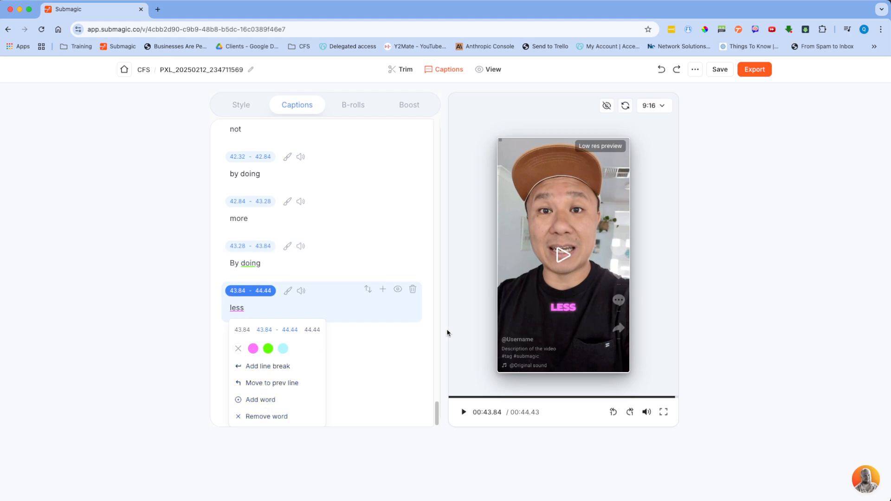
Add automatic zooms to the video with Magic Zooms.
scroll(385, 292, up, 20)
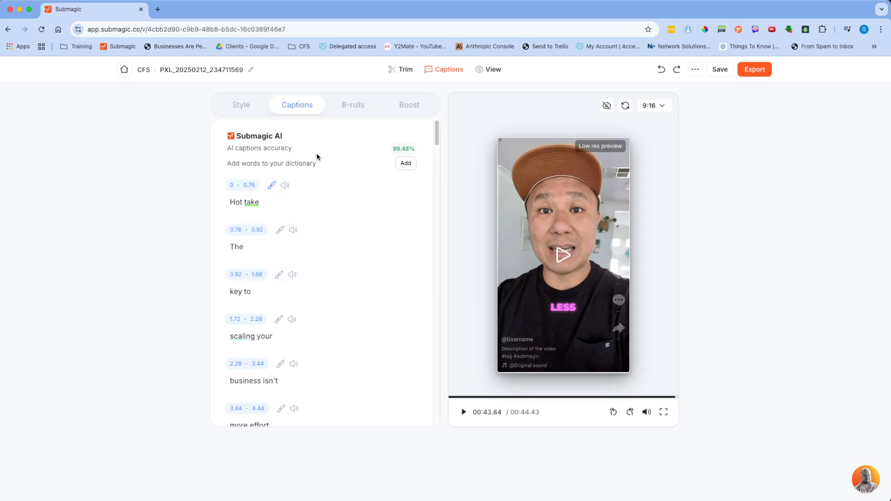
click(356, 103)
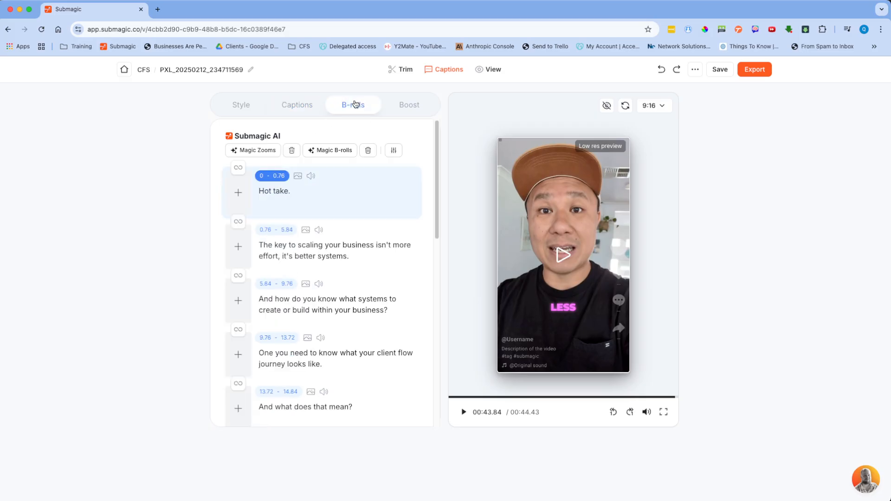
click(265, 151)
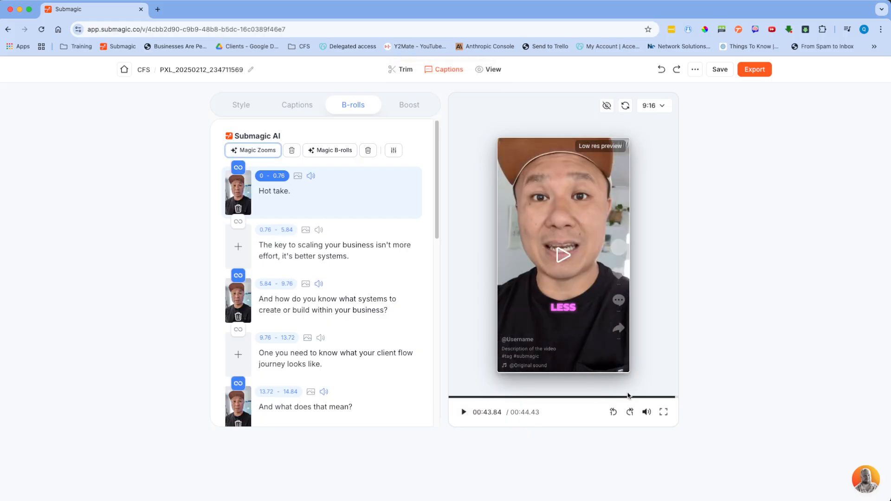
Play the video from the beginning to review the zooms, muting the sound during playback, and pause it.
click(450, 398)
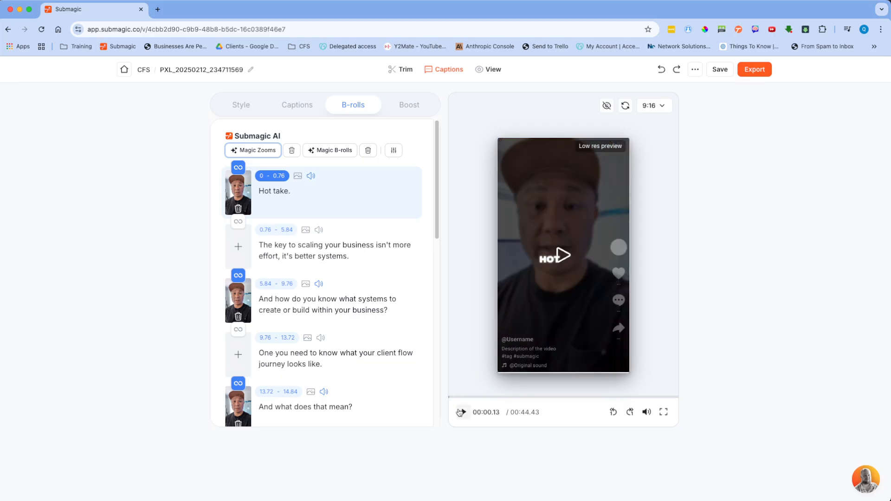
click(462, 413)
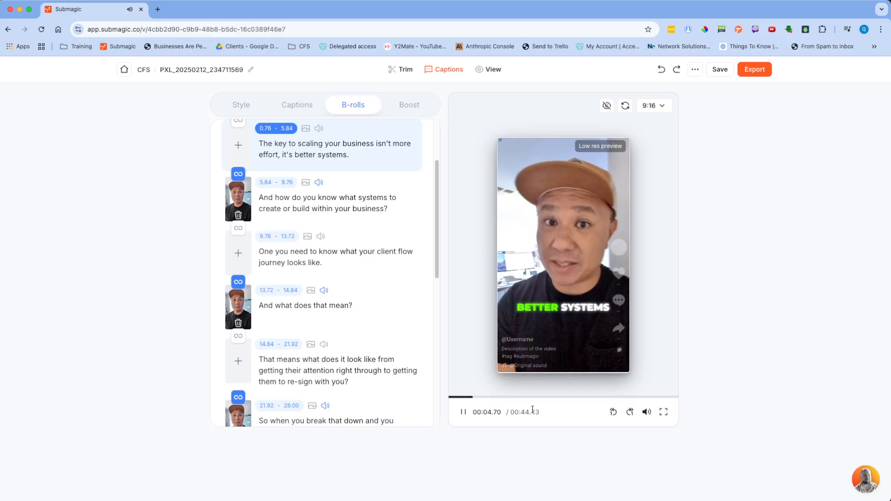
click(644, 411)
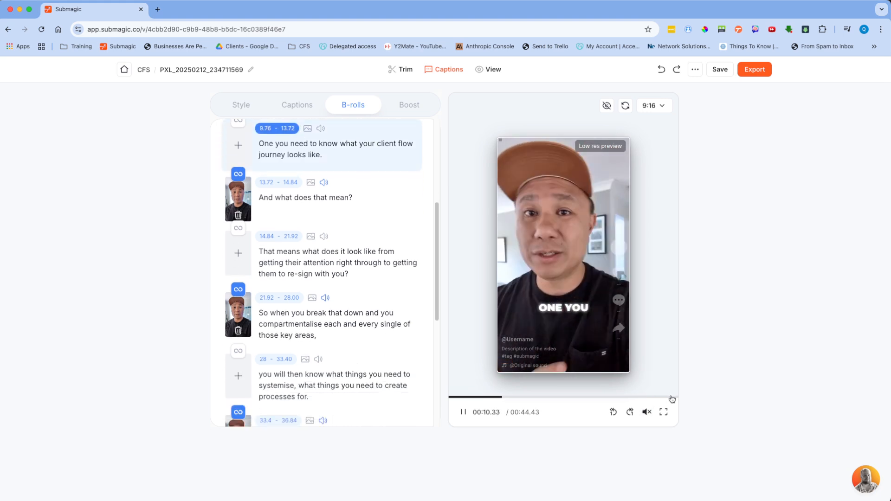
click(463, 412)
Generate Magic B-rolls for the video and play it from the "your business isn't" line to review the inserted clips.
scroll(367, 320, up, 5)
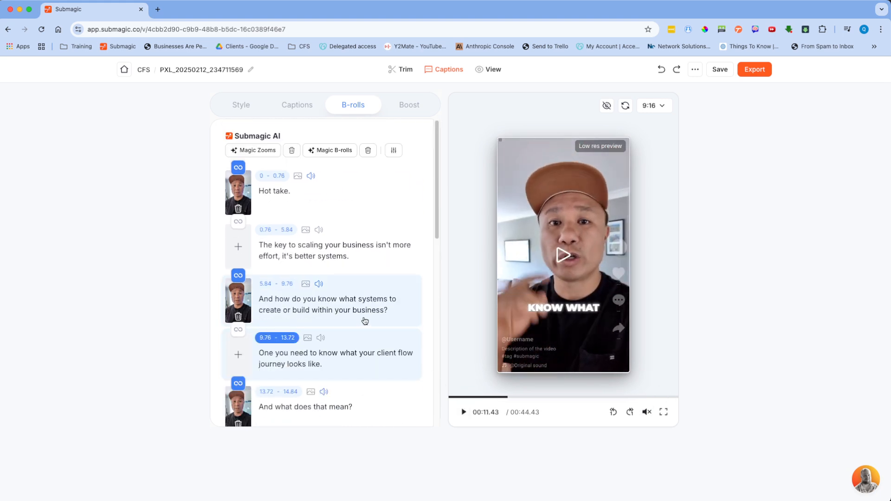
click(324, 150)
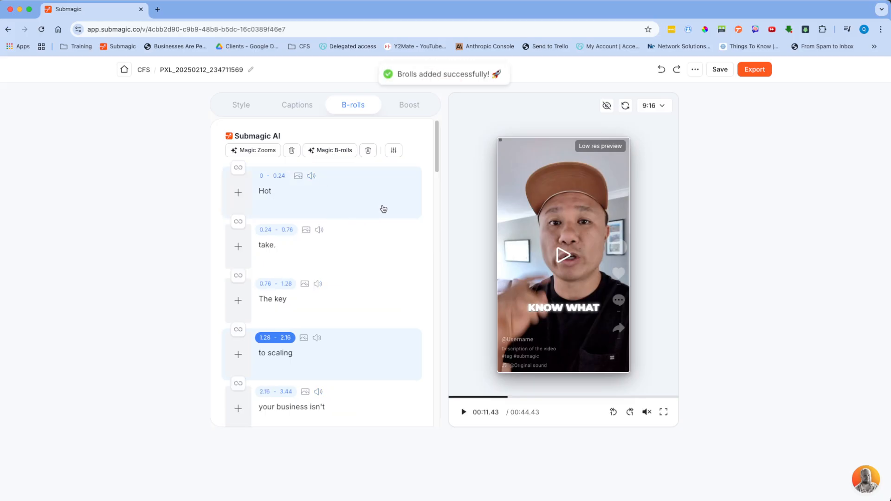
scroll(350, 290, down, 5)
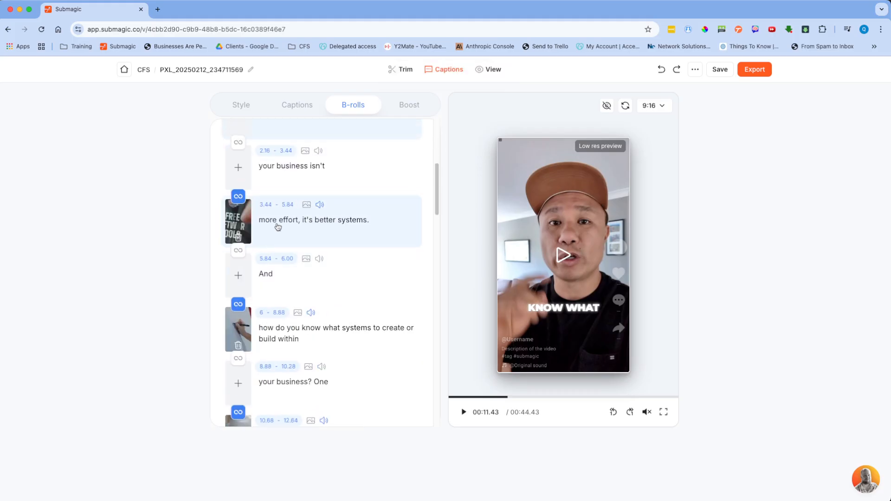
click(310, 182)
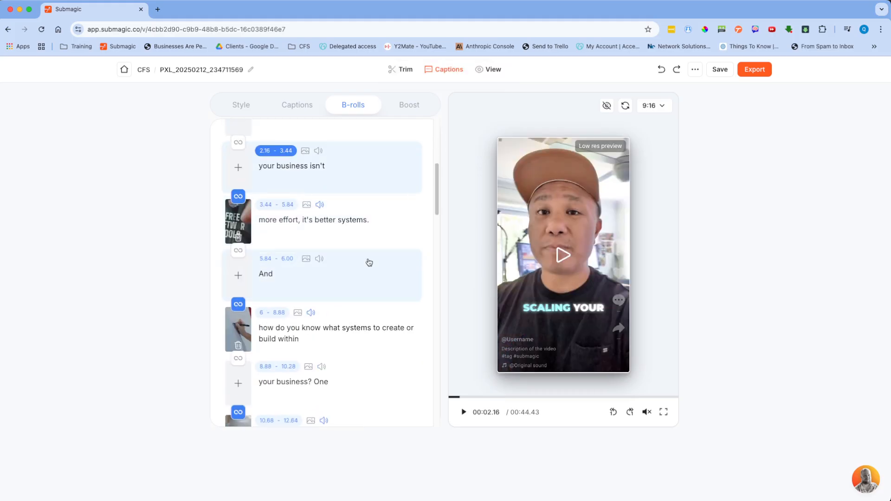
click(465, 413)
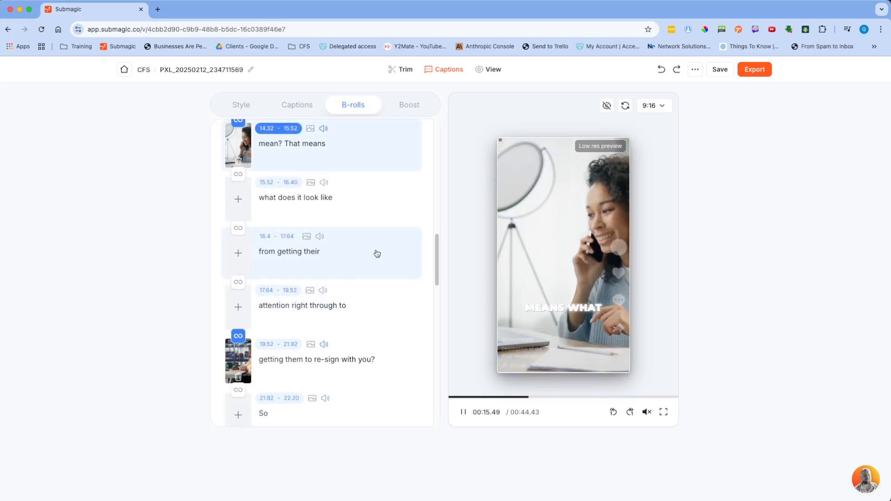
click(463, 415)
scroll(342, 372, up, 3)
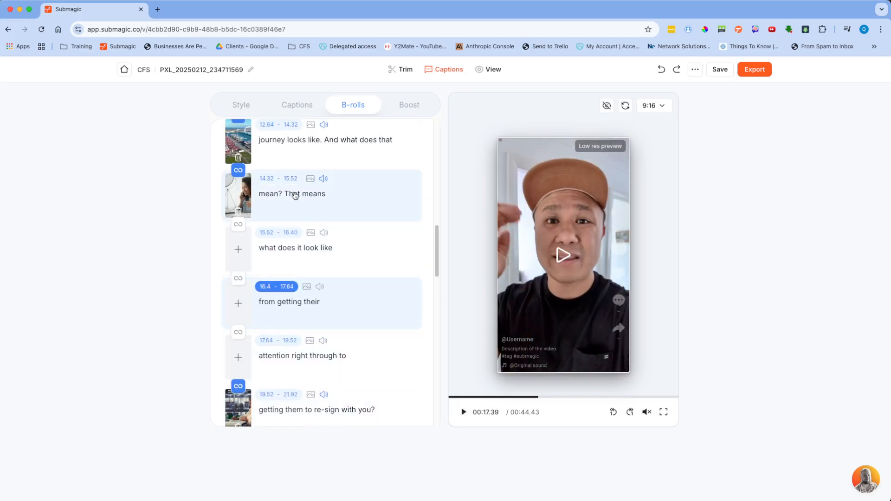
click(295, 196)
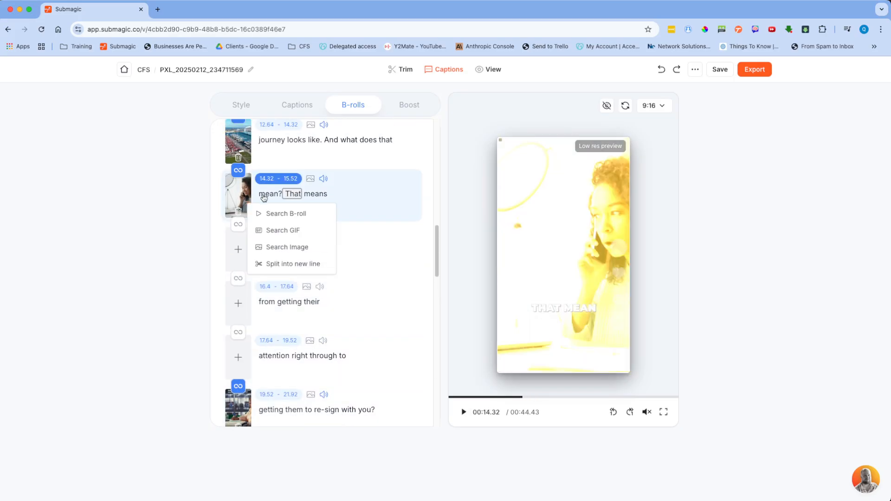
click(283, 214)
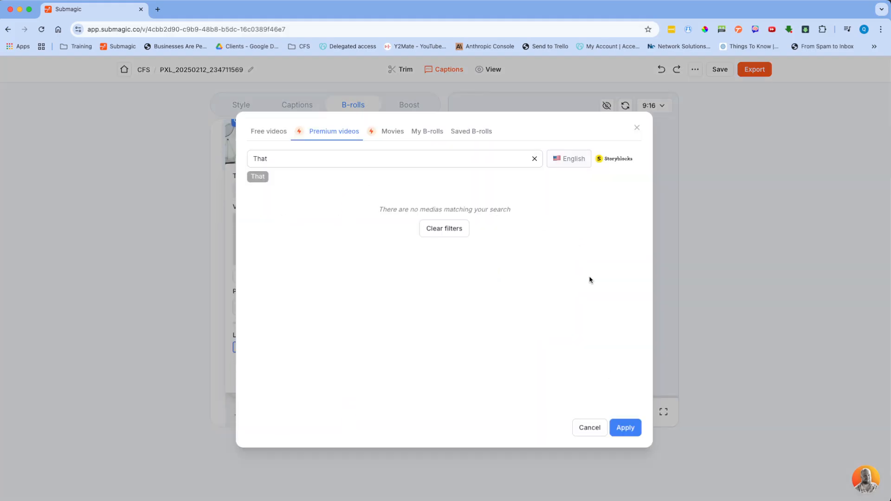
click(597, 428)
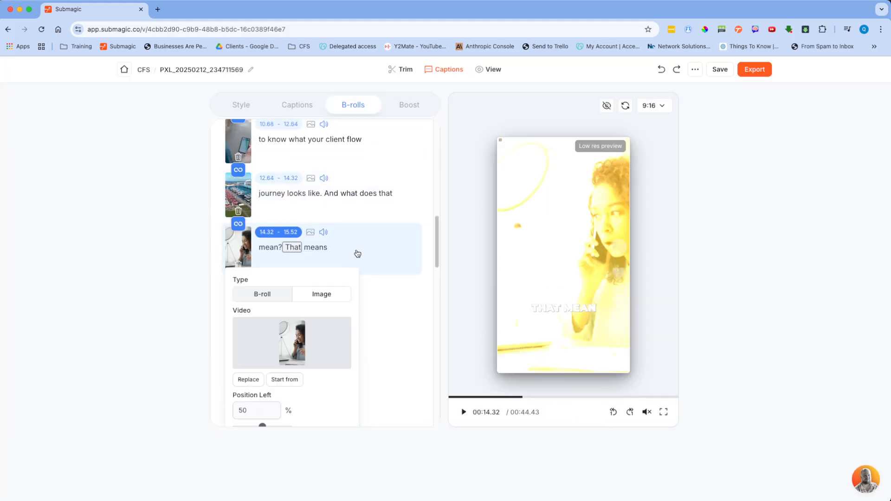
click(249, 195)
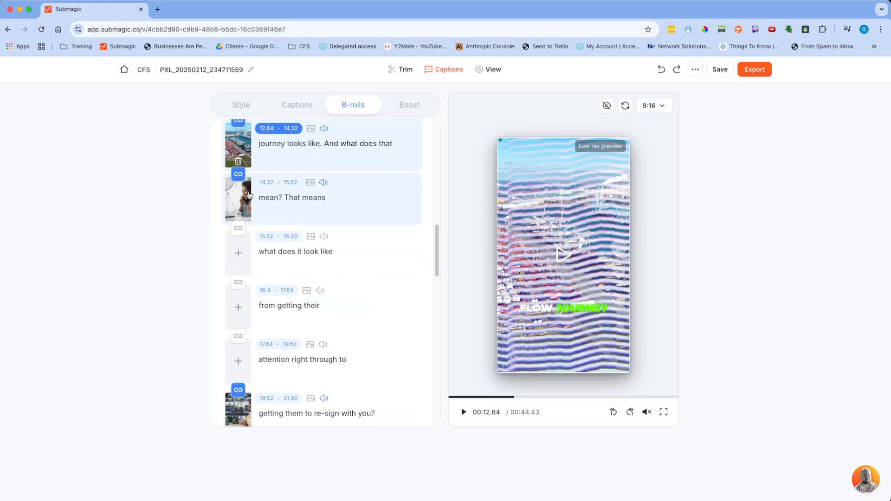
click(309, 130)
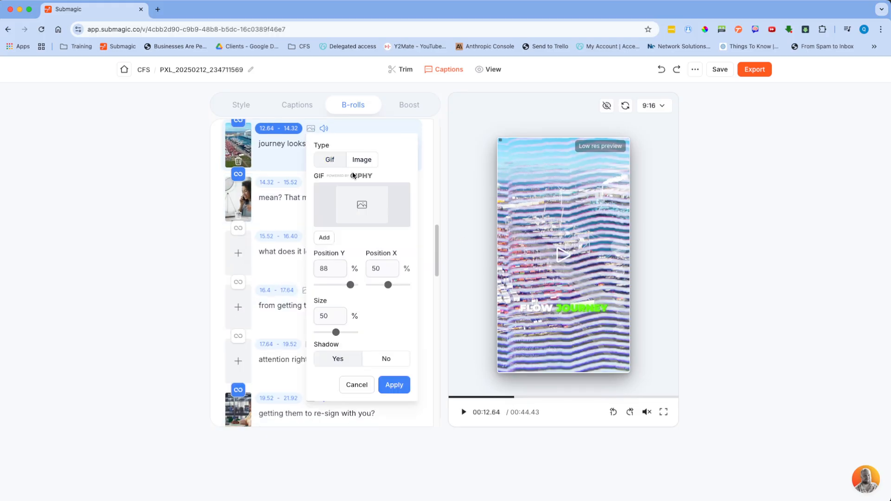
click(356, 161)
click(330, 160)
scroll(277, 172, up, 1)
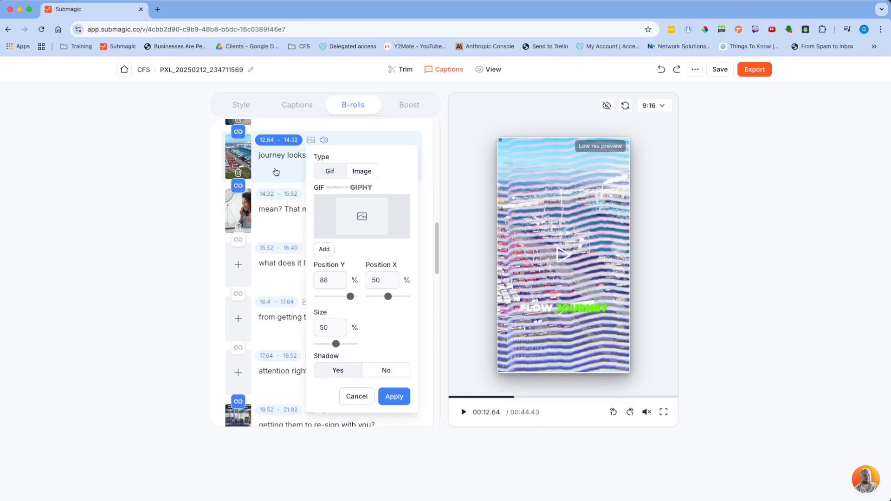
Replace the B-roll on the "journey looks like" line with the premium "travel" video of travellers with suitcases, keeping the Cover layout.
click(249, 156)
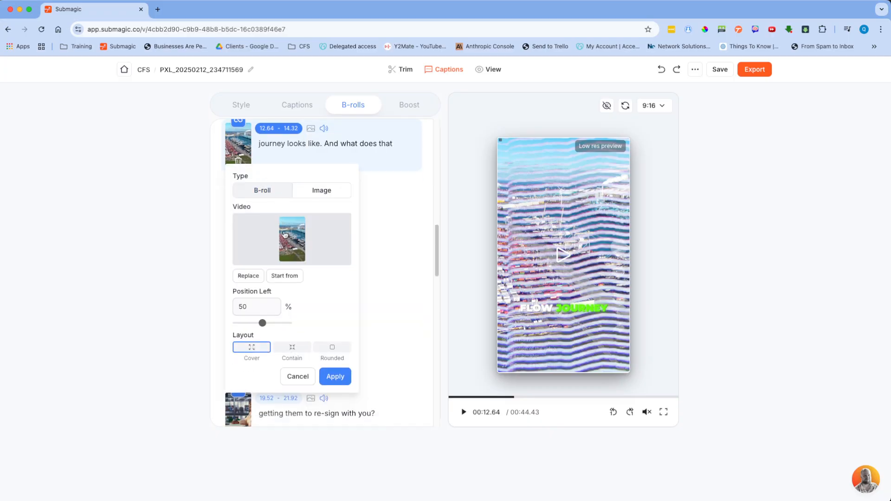
click(258, 276)
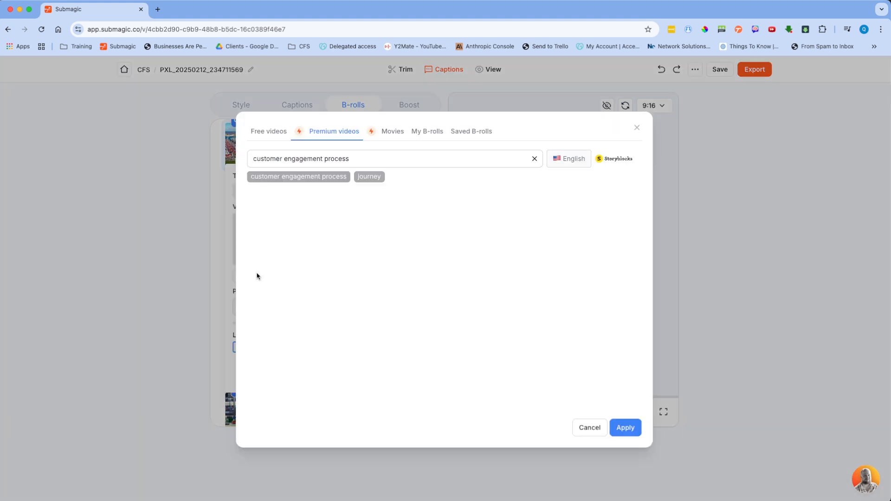
triple_click(365, 161)
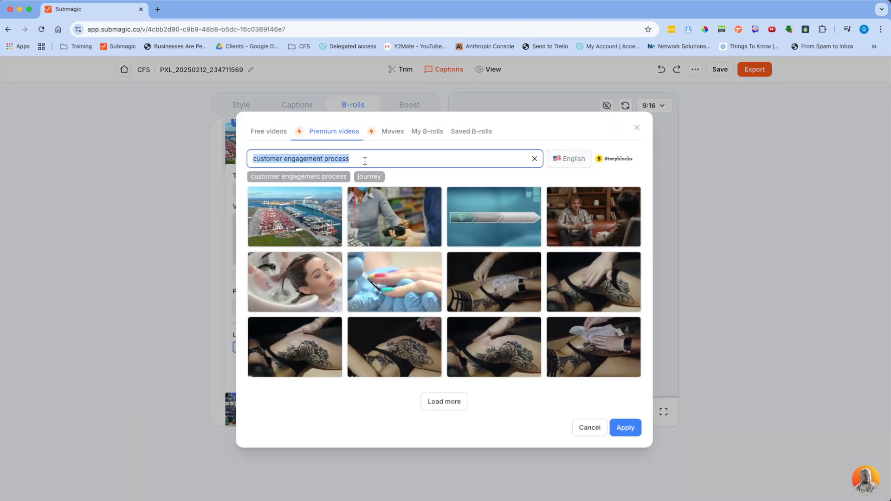
text(travel)
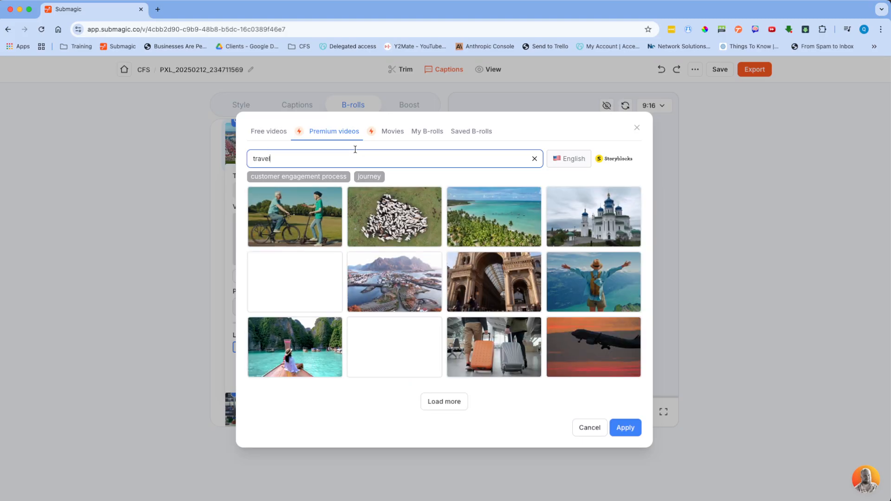
click(610, 284)
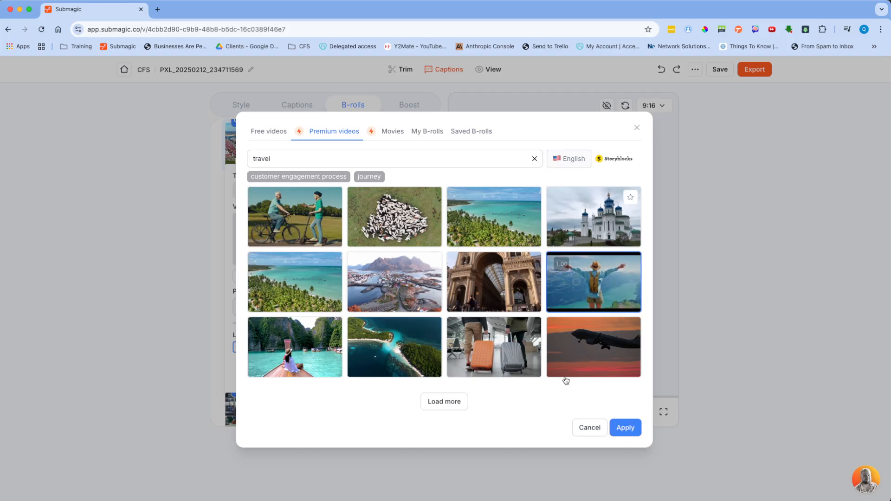
click(505, 357)
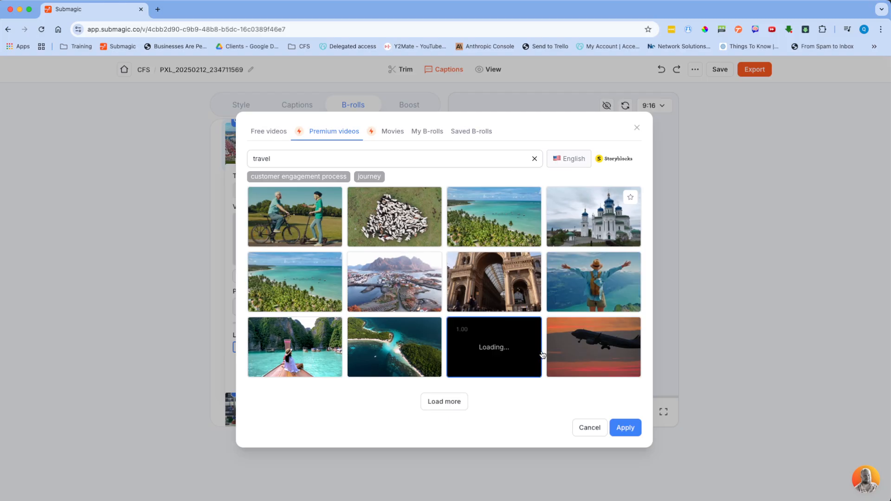
click(631, 428)
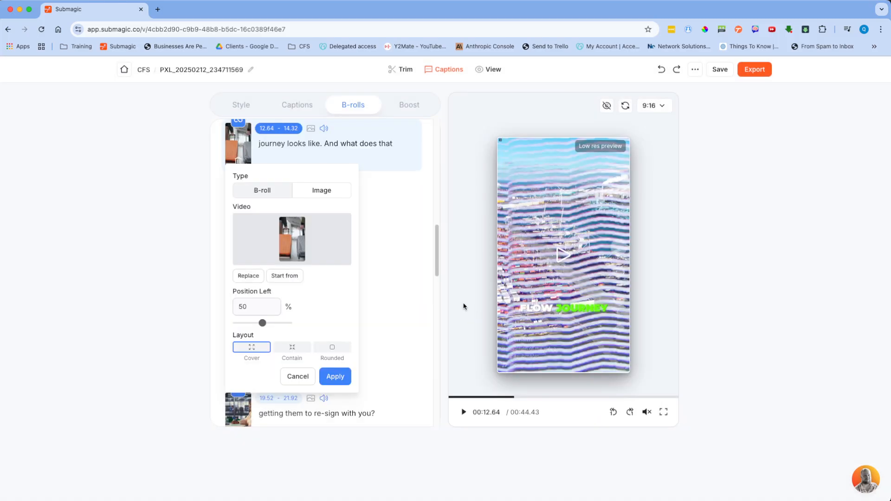
click(341, 382)
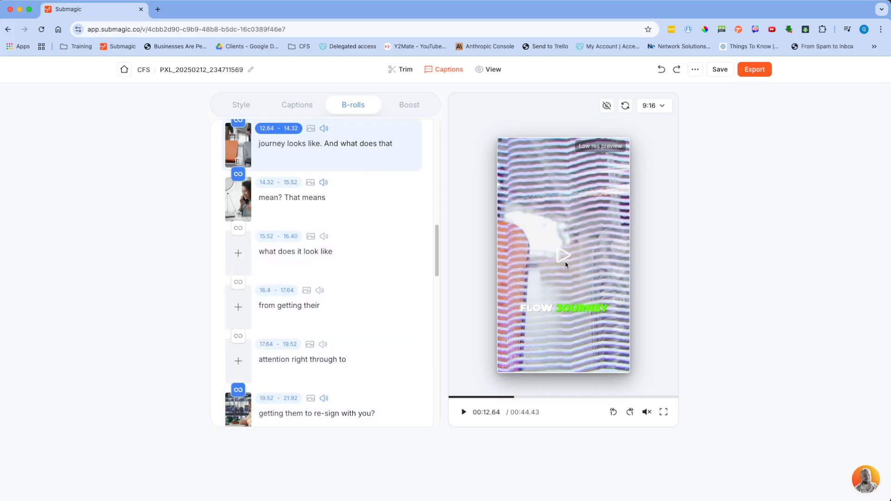
Play the video from the "journey looks like" line to review the replaced B-roll, and pause it.
click(464, 411)
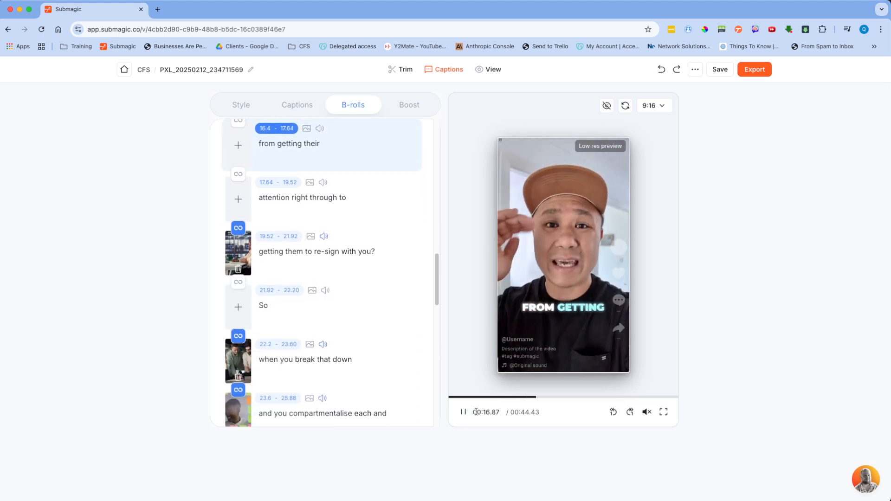
click(464, 412)
Start uploading an own video to My B-rolls as a replacement for the clip on the "to know what your client flow" line.
scroll(432, 379, up, 3)
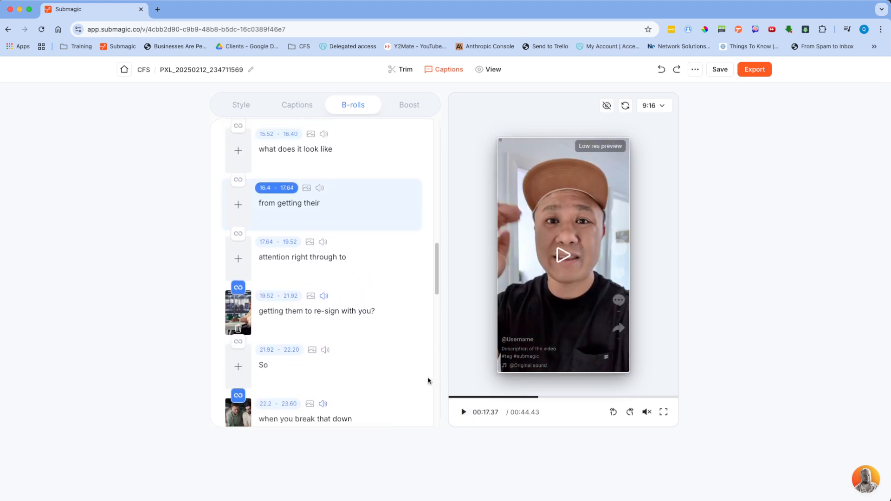
scroll(398, 367, up, 3)
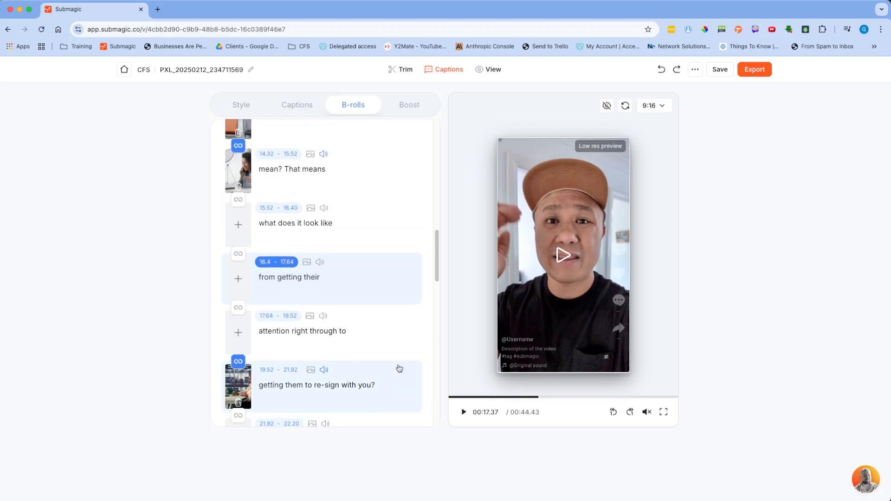
scroll(337, 338, up, 3)
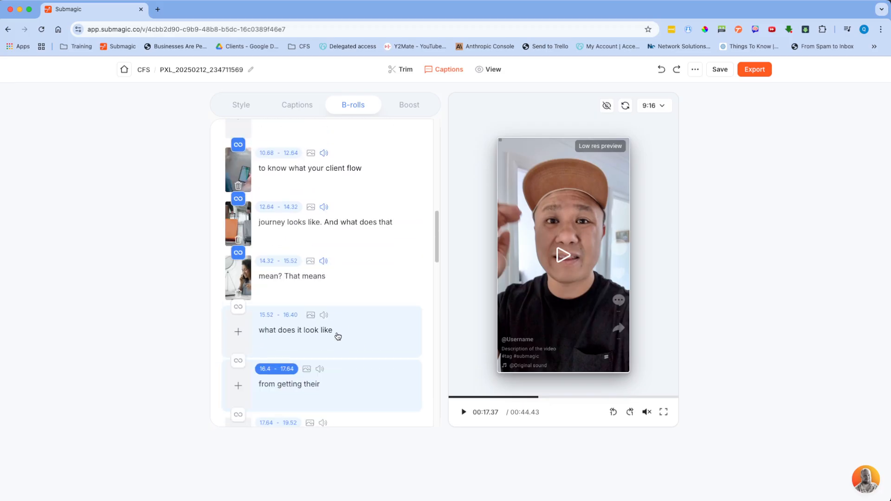
scroll(325, 316, up, 1)
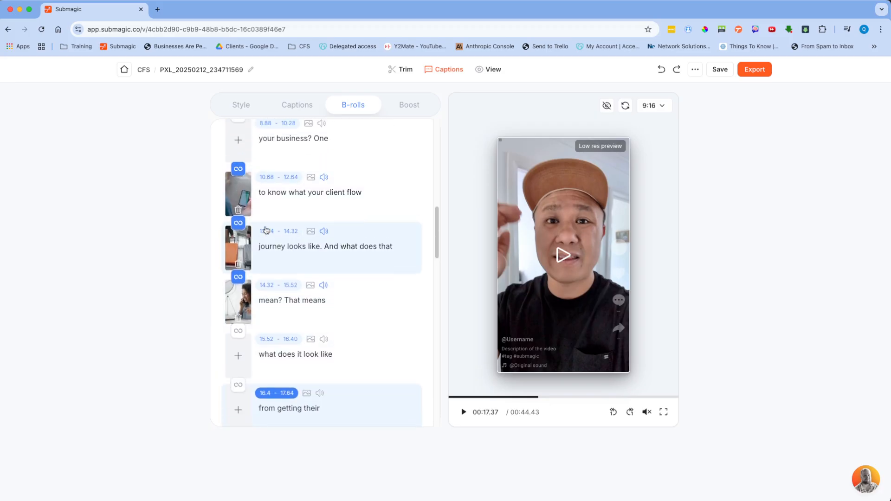
click(245, 193)
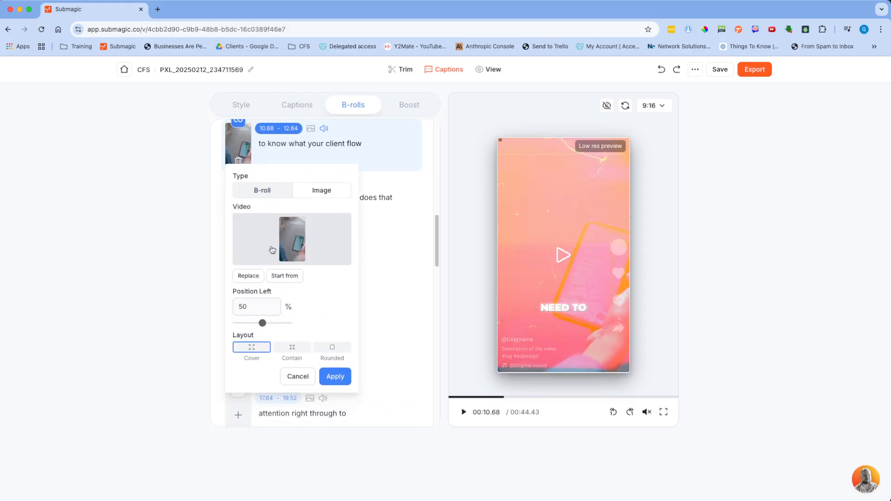
click(248, 276)
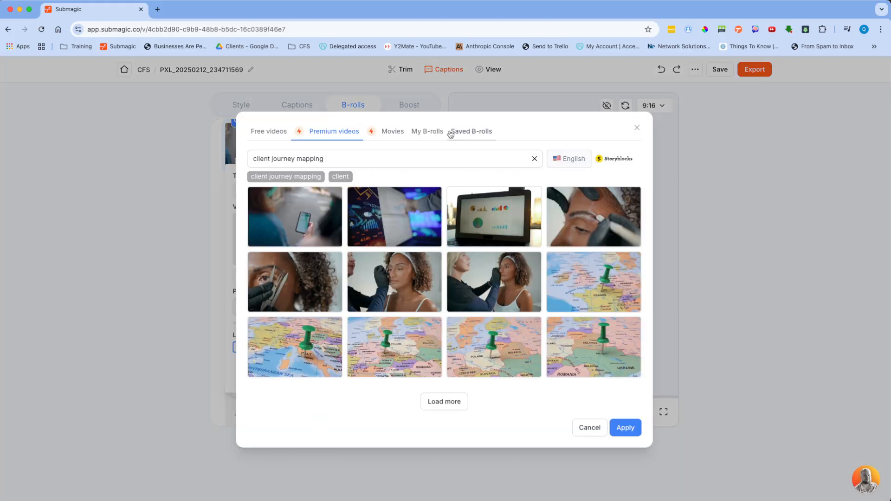
click(430, 134)
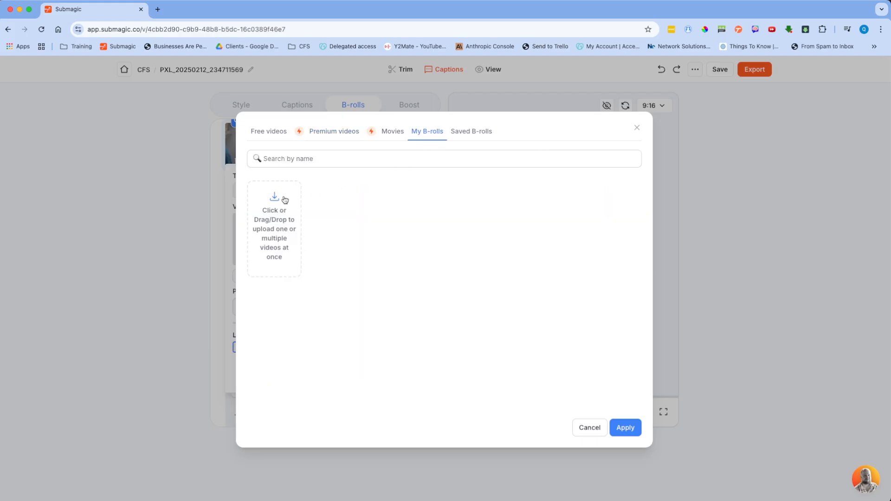
click(275, 208)
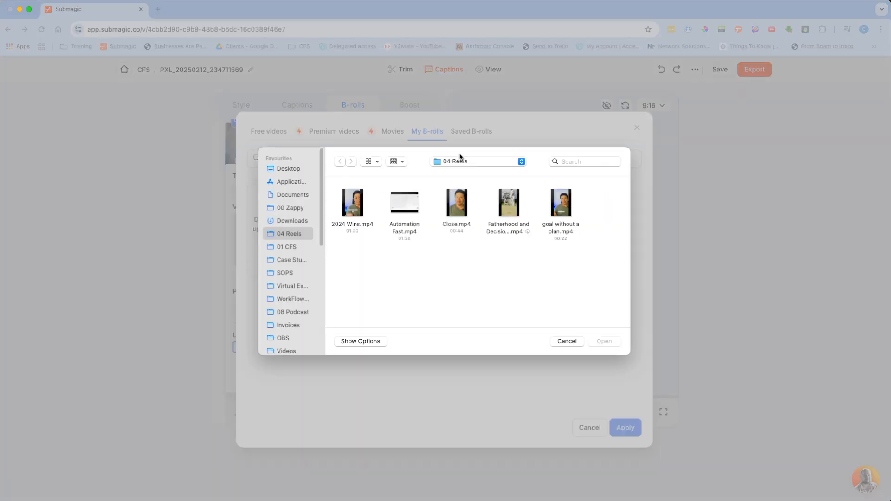
Upload player_exportRender.mp4 from the SUP folder inside 03 QN Photos on OneDrive.
click(478, 162)
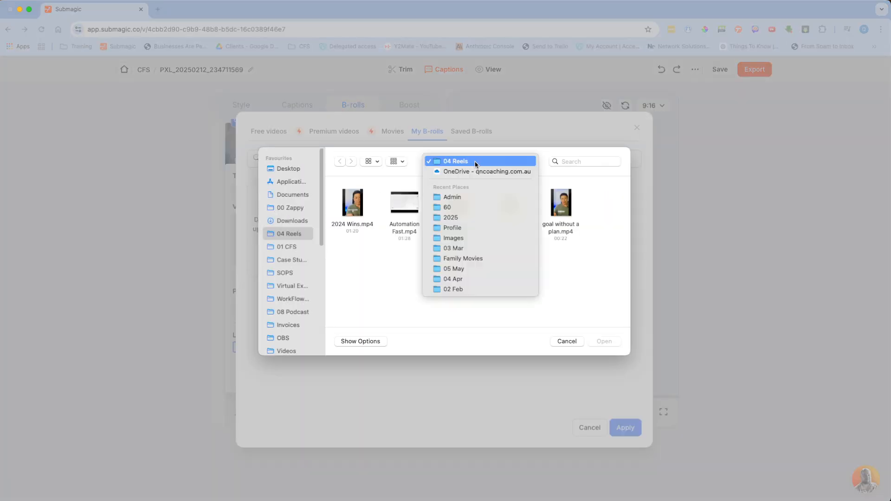
click(451, 173)
scroll(470, 256, down, 1)
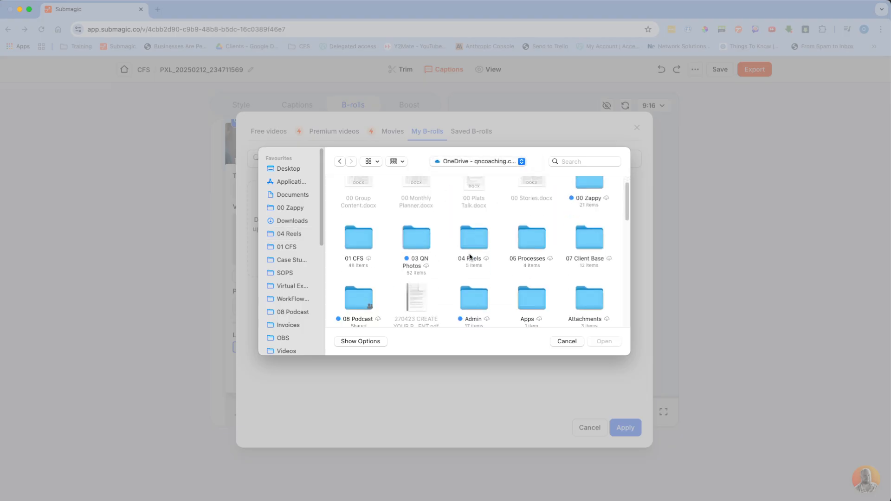
click(429, 241)
double_click(429, 241)
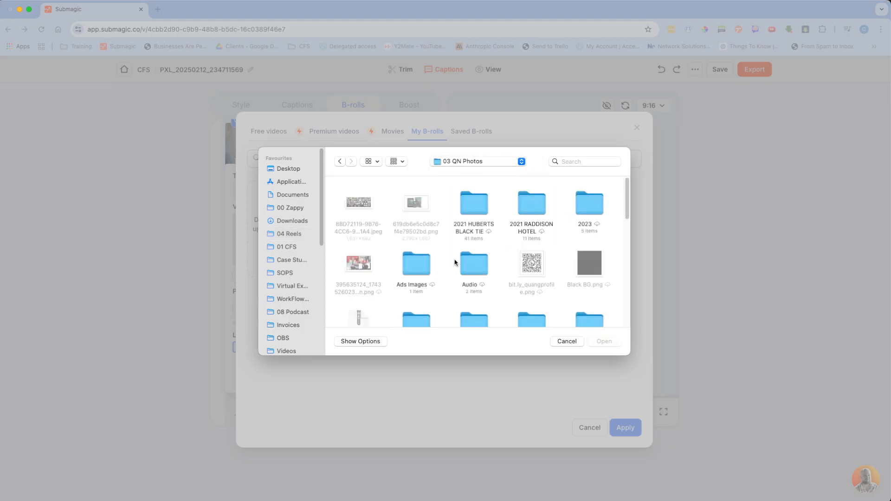
scroll(458, 259, down, 5)
click(491, 228)
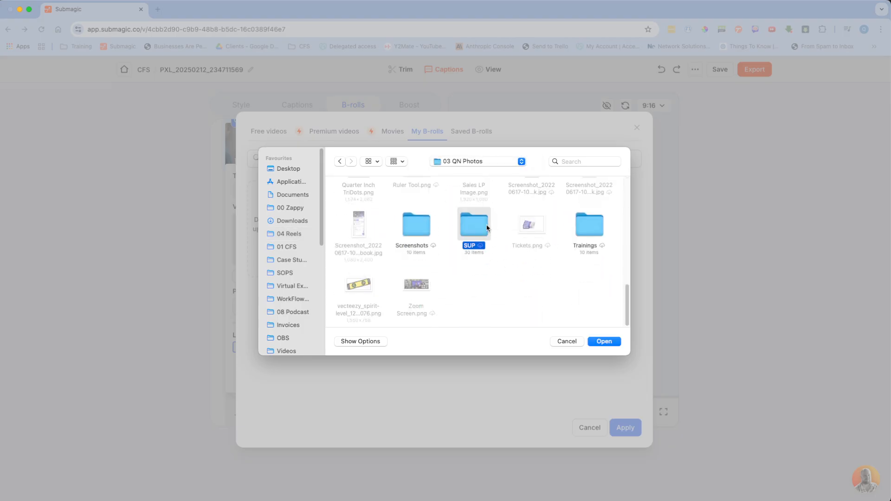
double_click(490, 228)
scroll(441, 234, down, 5)
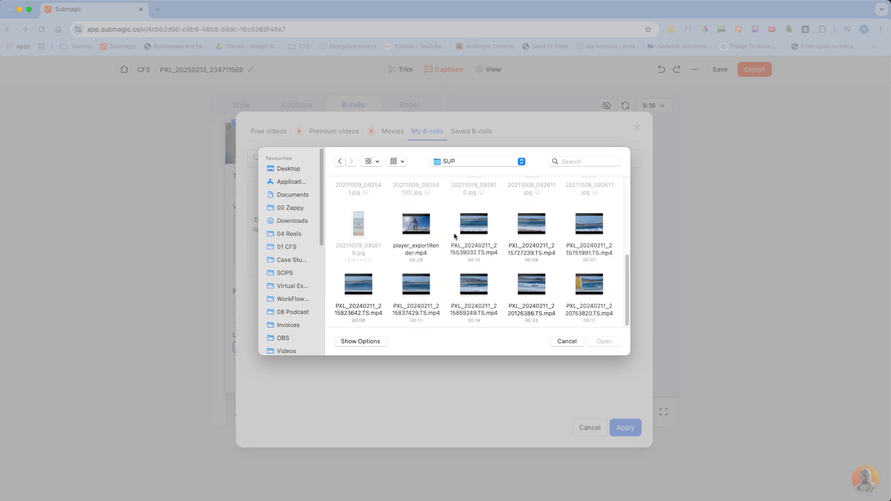
double_click(420, 224)
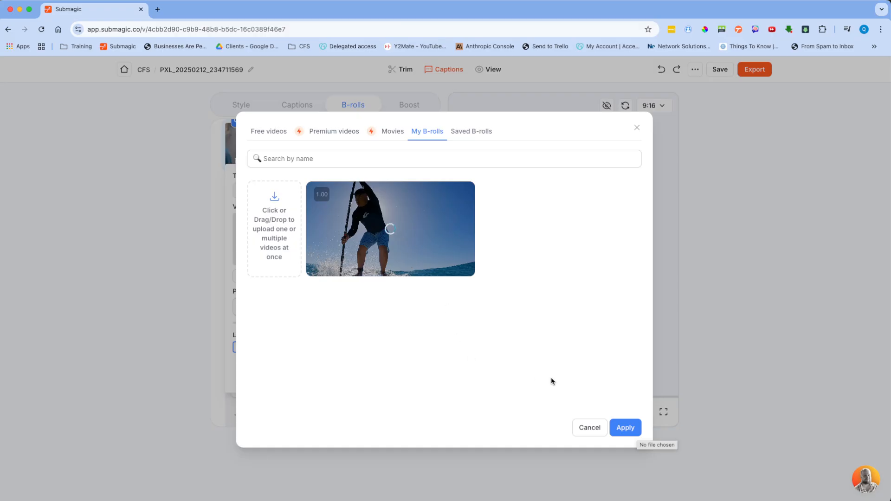
Try to apply the uploaded paddleboarding clip to the caption line, and cancel the B-roll replacement.
click(628, 426)
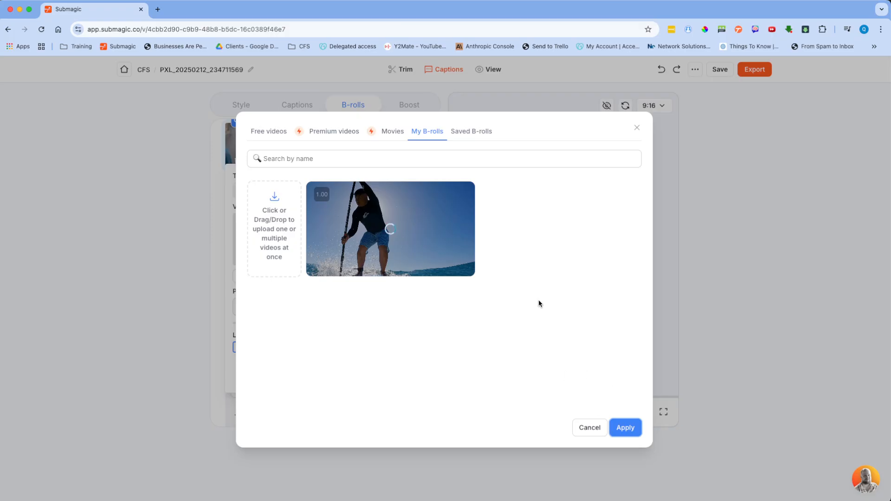
click(589, 428)
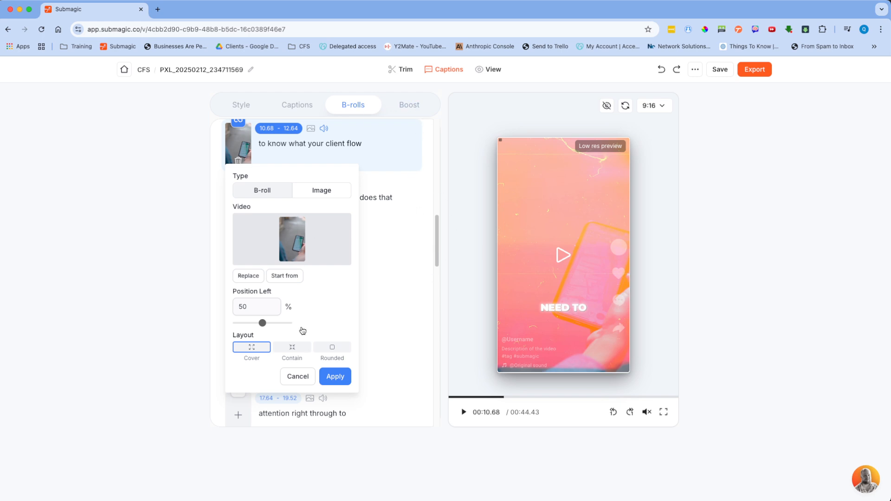
click(295, 376)
Apply Magic Zooms to the video again, alongside the generated B-rolls.
scroll(297, 191, up, 15)
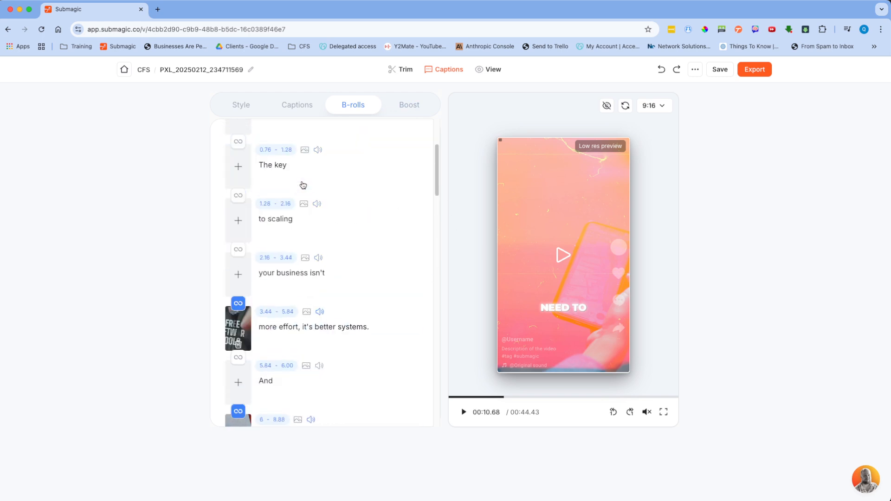
click(258, 150)
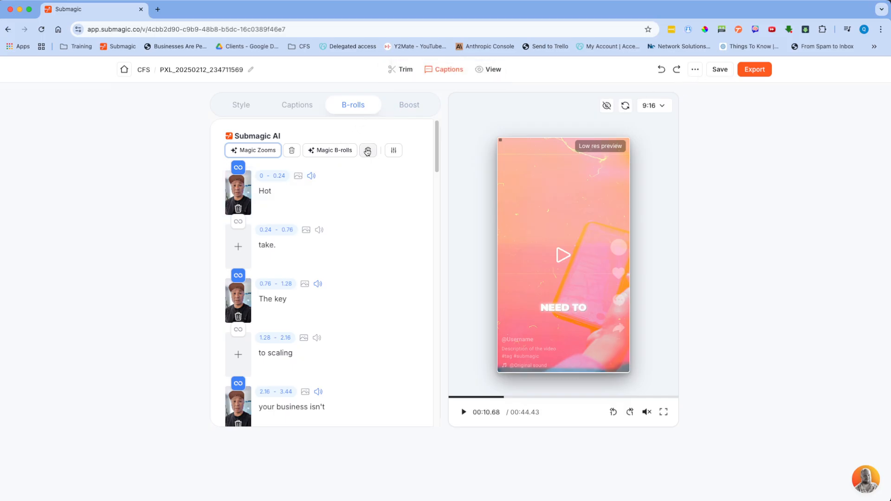
Turn on the AI Hook title boost to generate a hook title for the video.
click(401, 113)
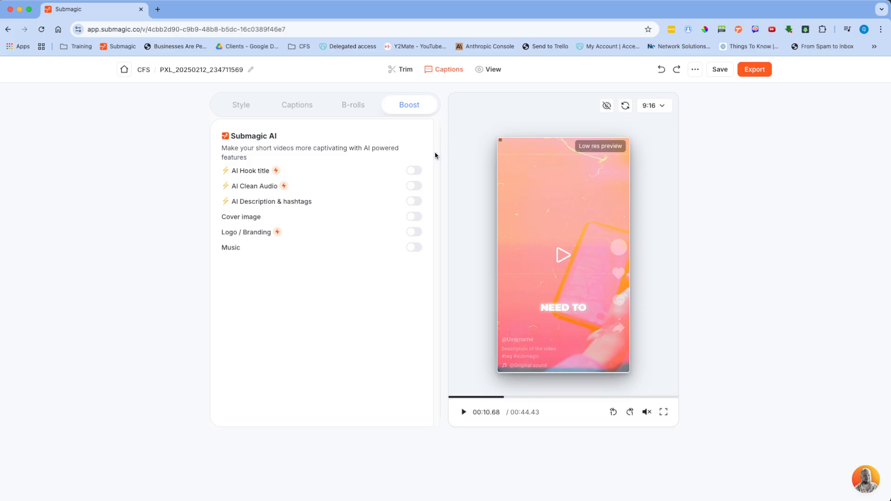
click(415, 171)
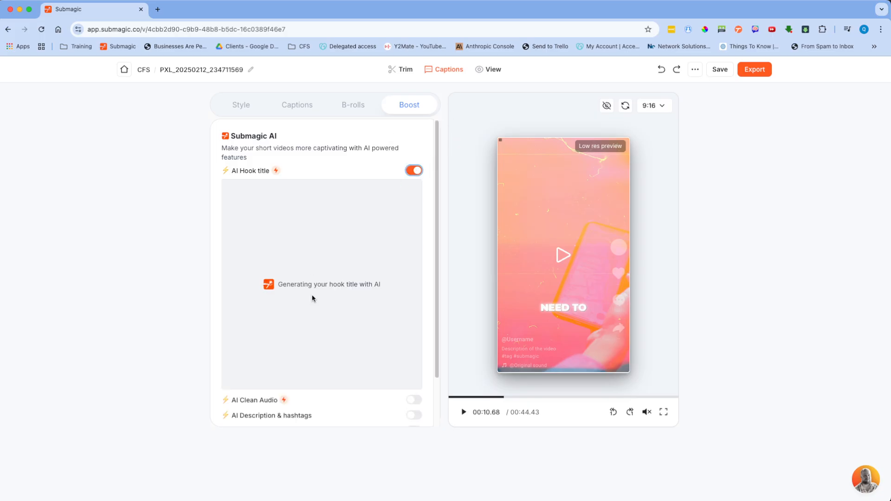
scroll(420, 358, down, 2)
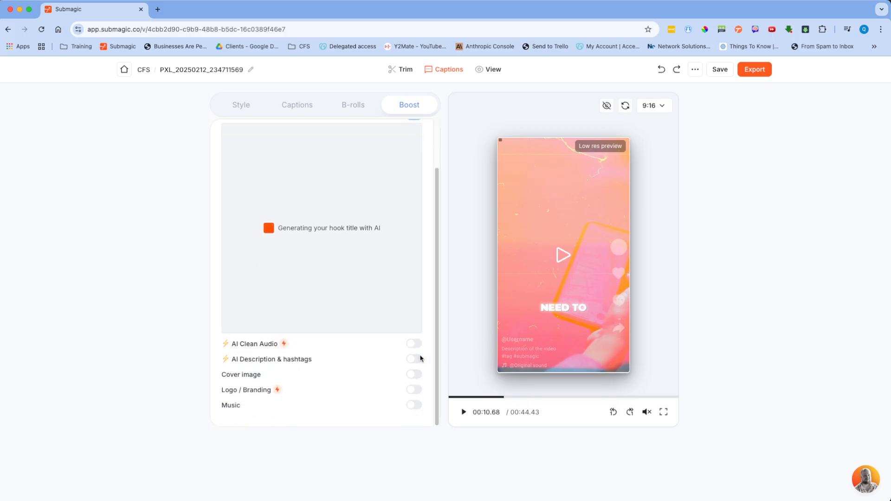
scroll(418, 355, up, 3)
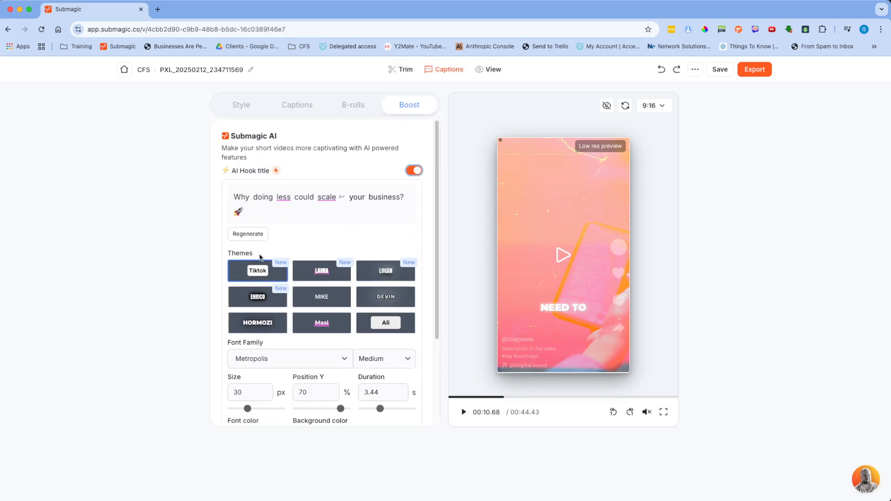
Regenerate the hook title's text and apply the Masi theme to it.
click(253, 237)
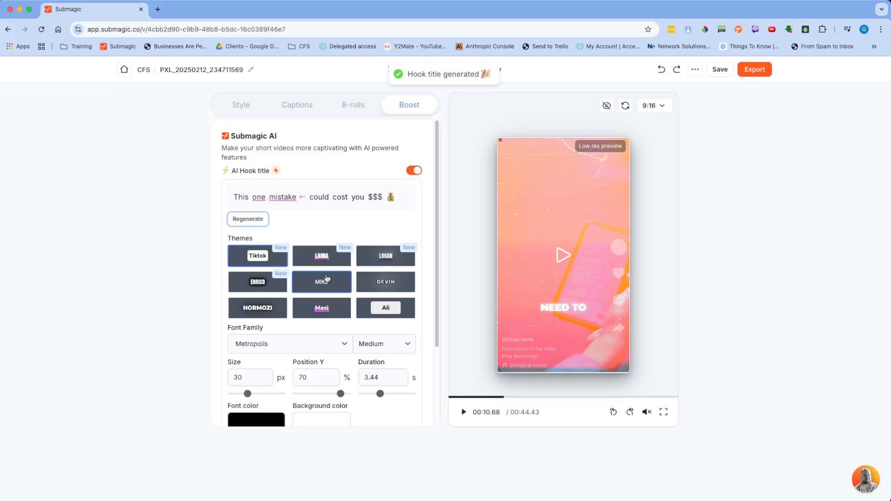
click(317, 309)
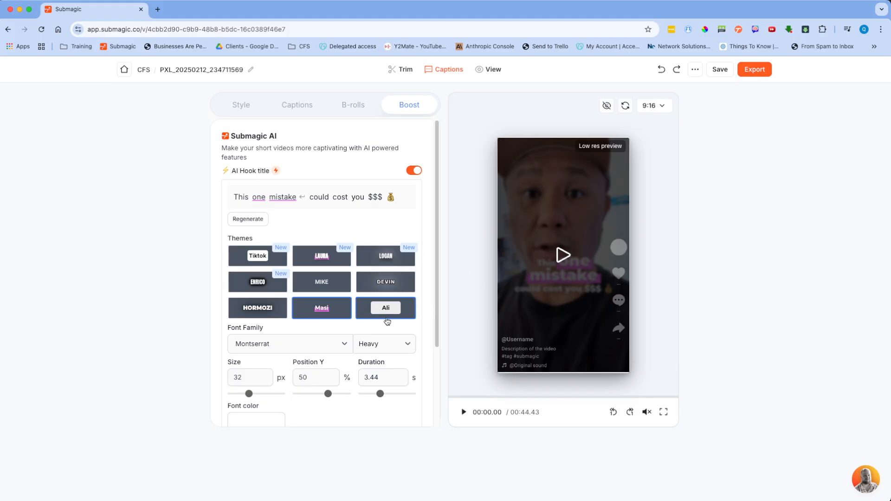
Turn on AI Description & hashtags and look over the generated text for the post.
scroll(367, 324, down, 1)
scroll(365, 331, down, 3)
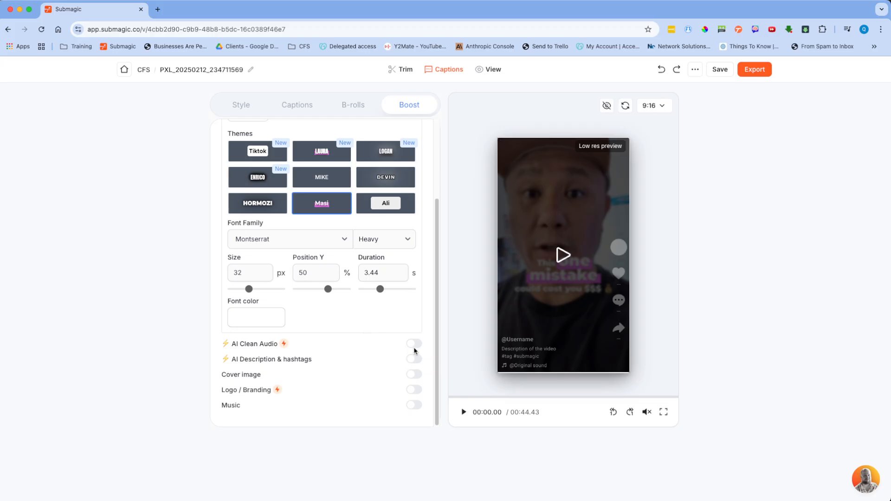
click(413, 360)
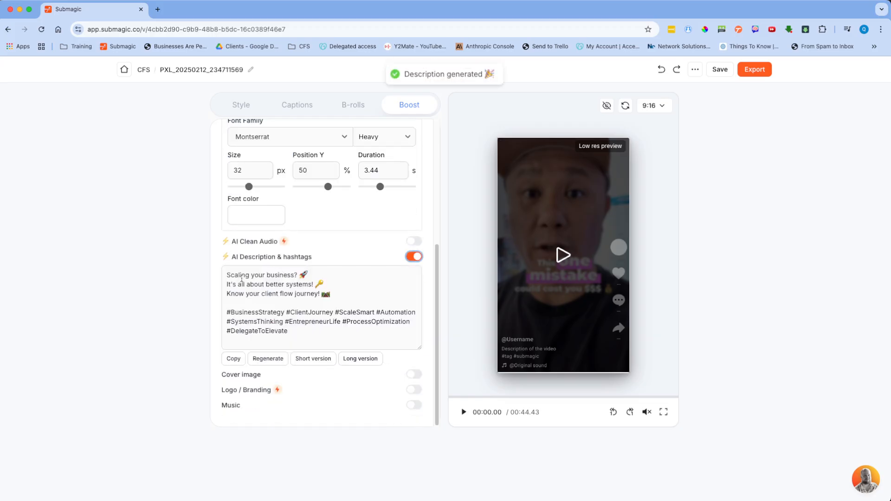
drag(228, 275, 355, 339)
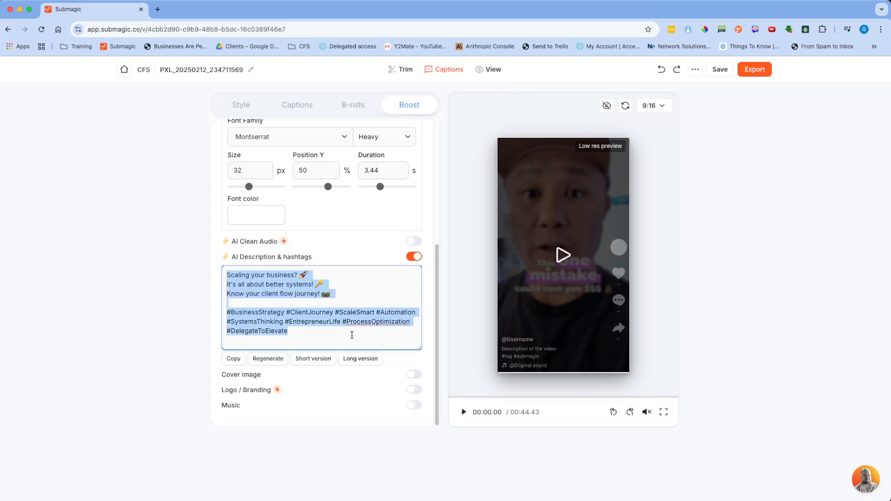
click(352, 336)
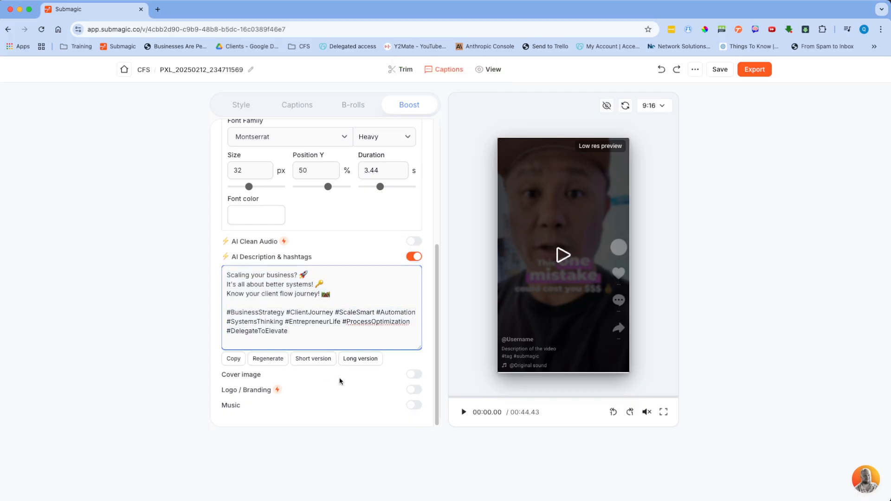
Turn on the Cover image and Music options for the video.
click(410, 375)
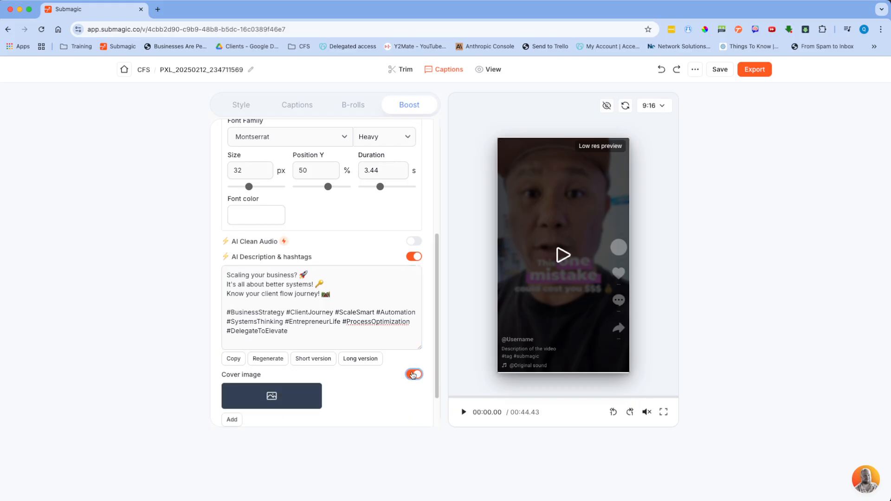
scroll(390, 375, down, 2)
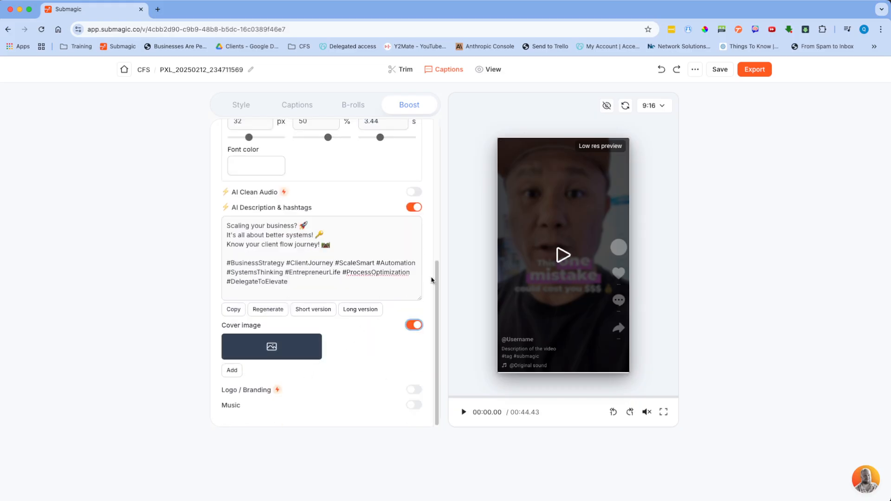
click(414, 405)
scroll(394, 400, down, 2)
Look at the trendy music library and the own music upload, and leave without adding a track.
click(327, 394)
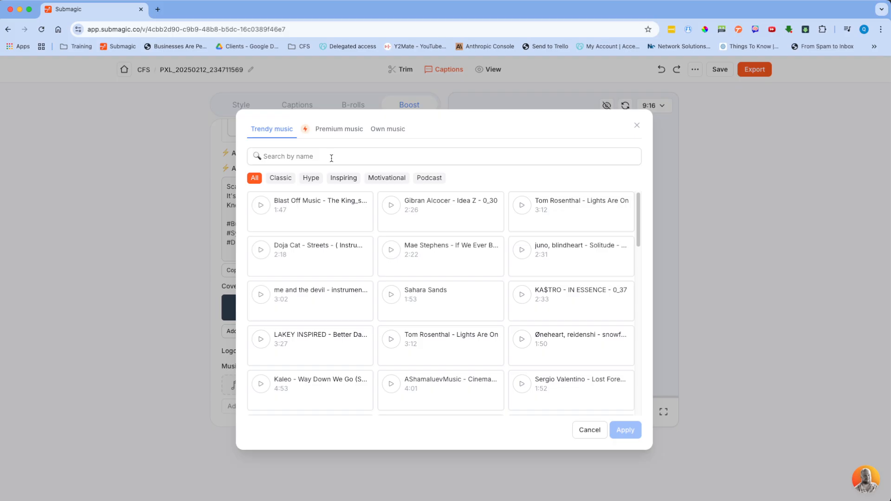
click(394, 133)
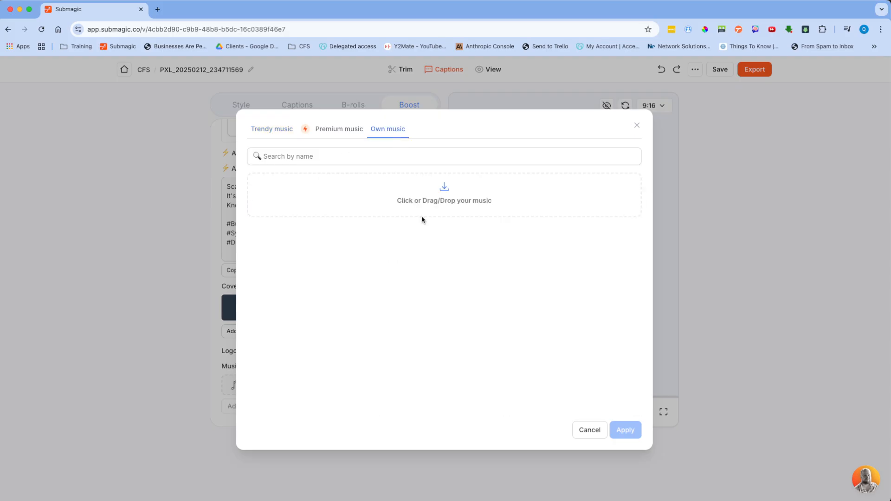
click(590, 429)
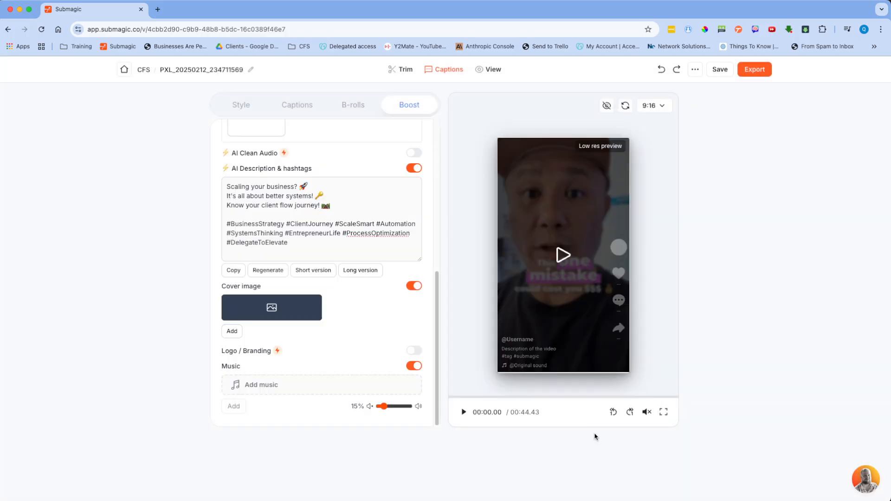
Export the video in Quad HD (2k) quality at 30 FPS.
click(749, 74)
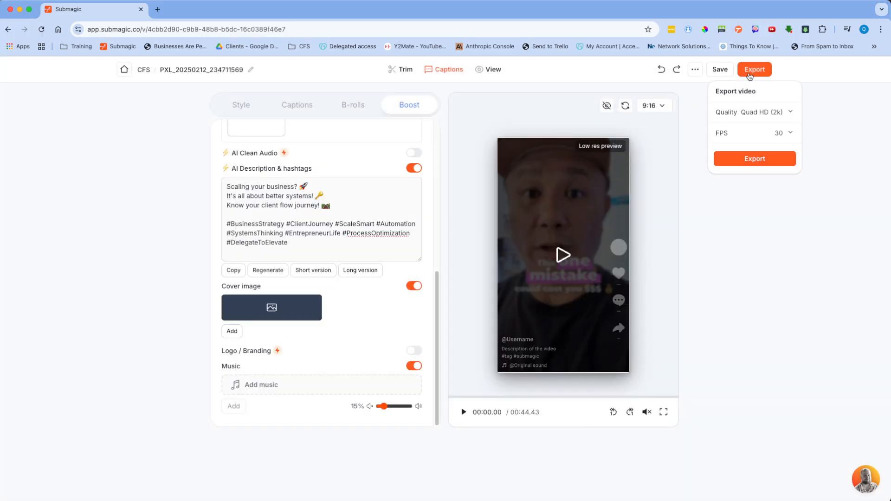
click(756, 158)
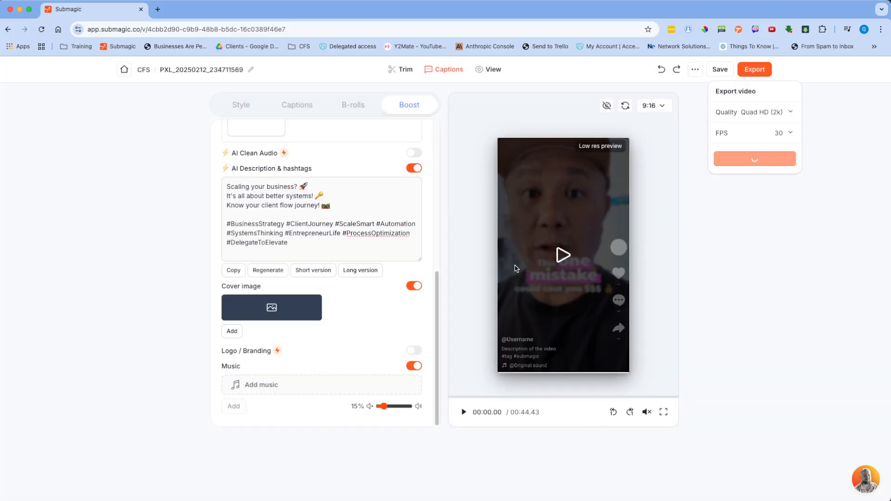